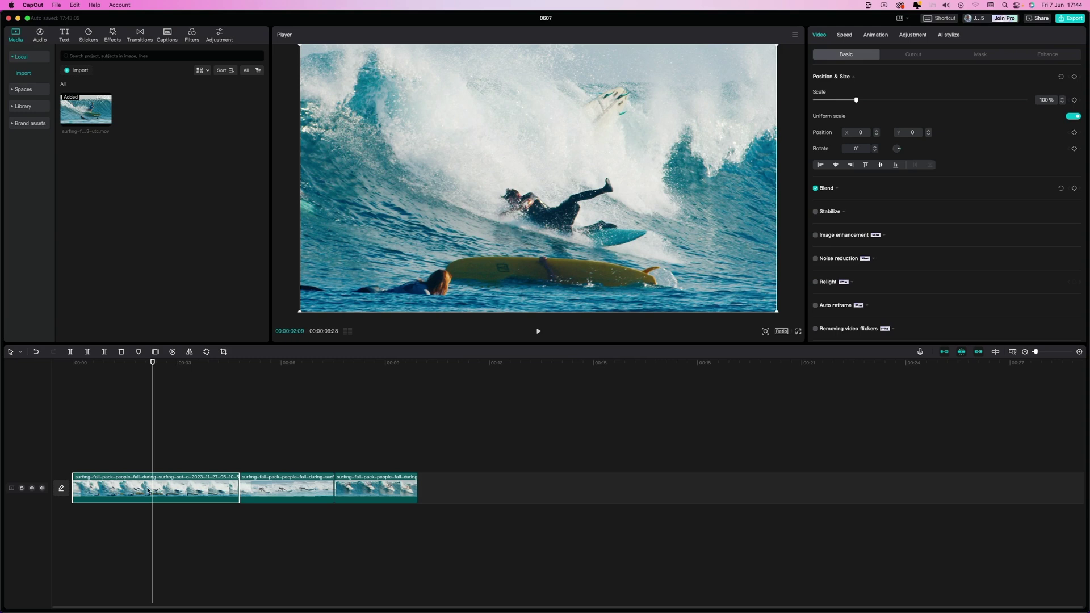
# Scrub the playhead back to the opening frames of the first surfing clip
pyautogui.moveTo(126, 362); pyautogui.dragTo(155, 390)
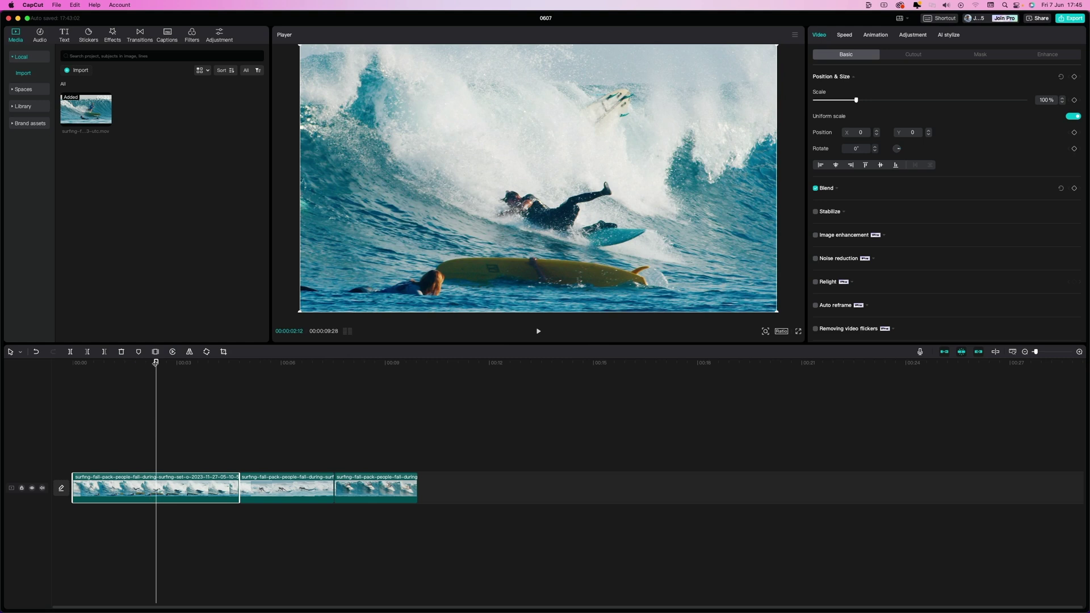
pyautogui.moveTo(156, 362); pyautogui.dragTo(90, 366)
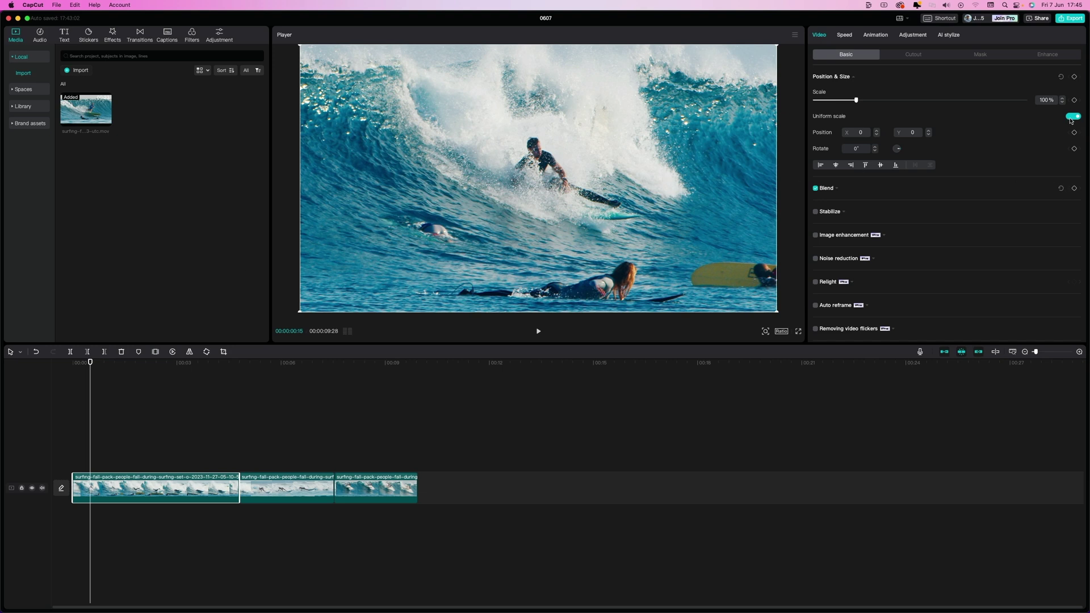
# Keyframe the first clip's Scale at 100% at its start and 218% at 00:00:01:25, then preview
pyautogui.click(1075, 101)
pyautogui.moveTo(89, 362); pyautogui.dragTo(136, 361)
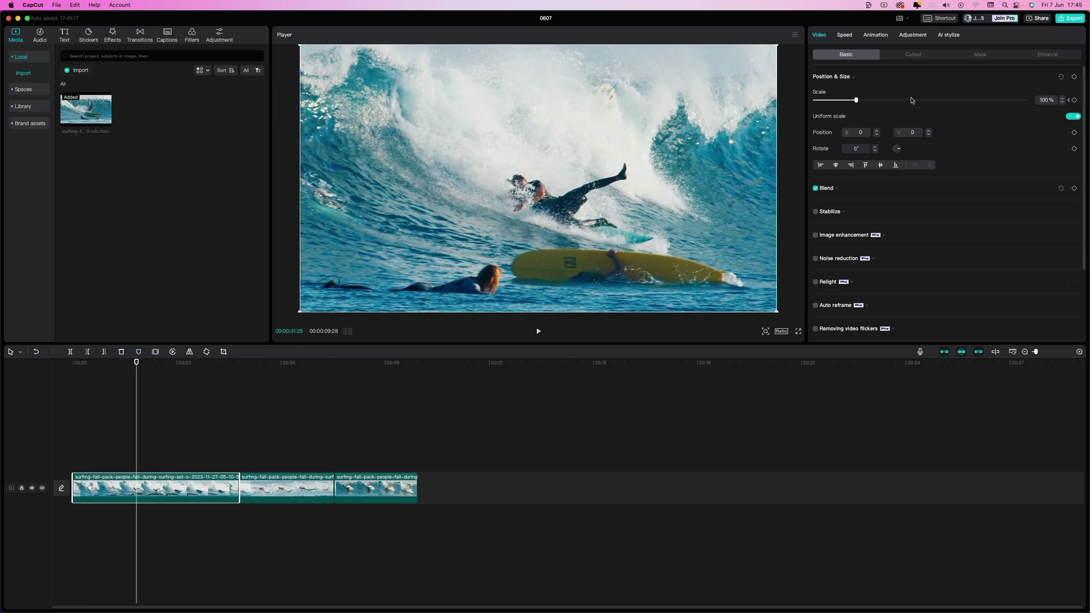
pyautogui.moveTo(856, 101); pyautogui.dragTo(908, 109)
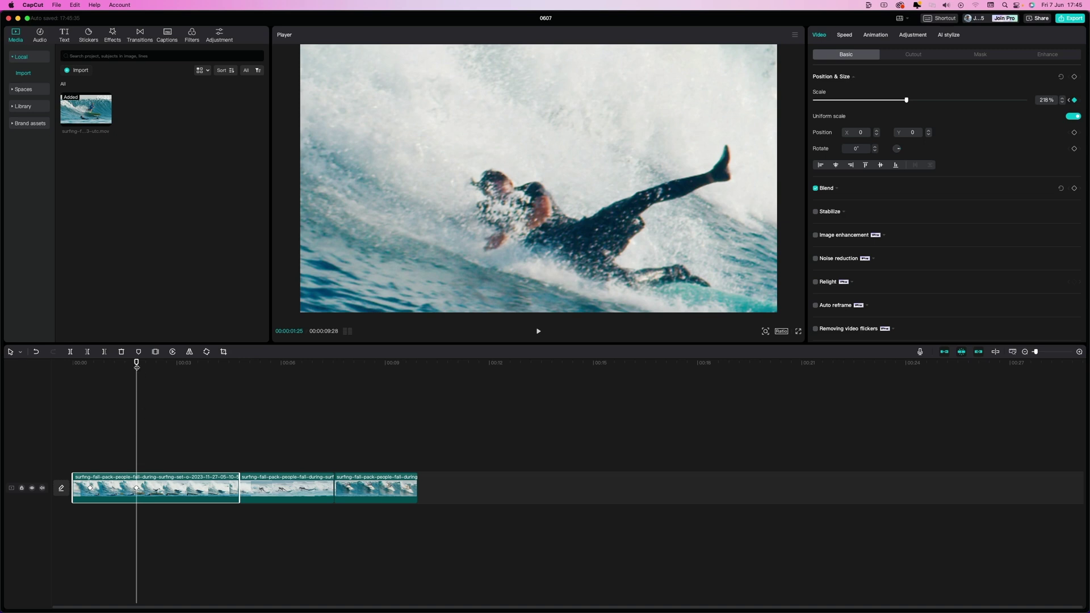
pyautogui.moveTo(136, 363); pyautogui.dragTo(76, 373)
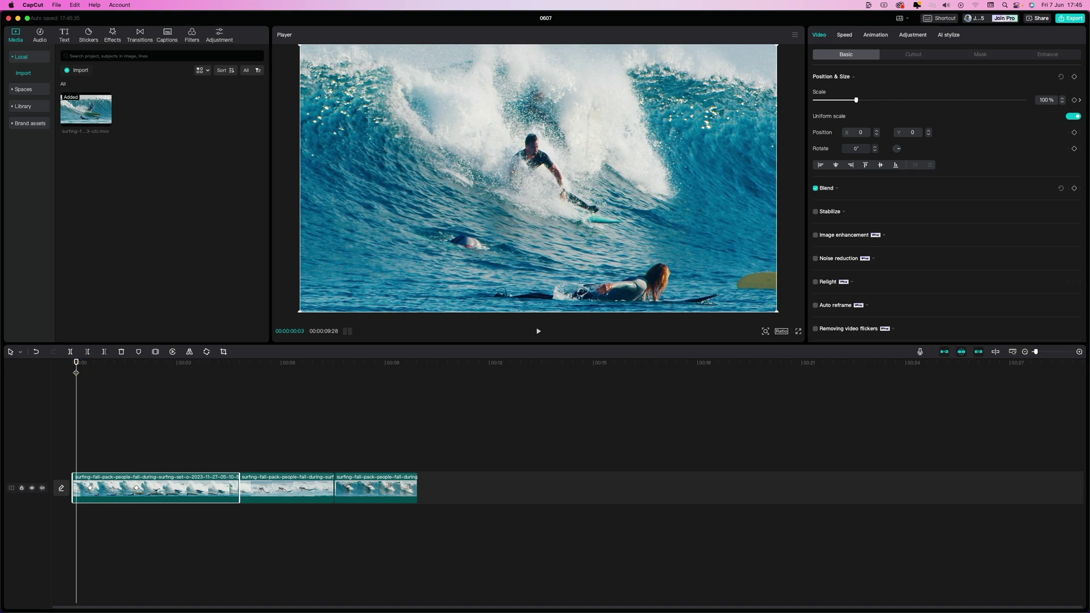
pyautogui.press('space')
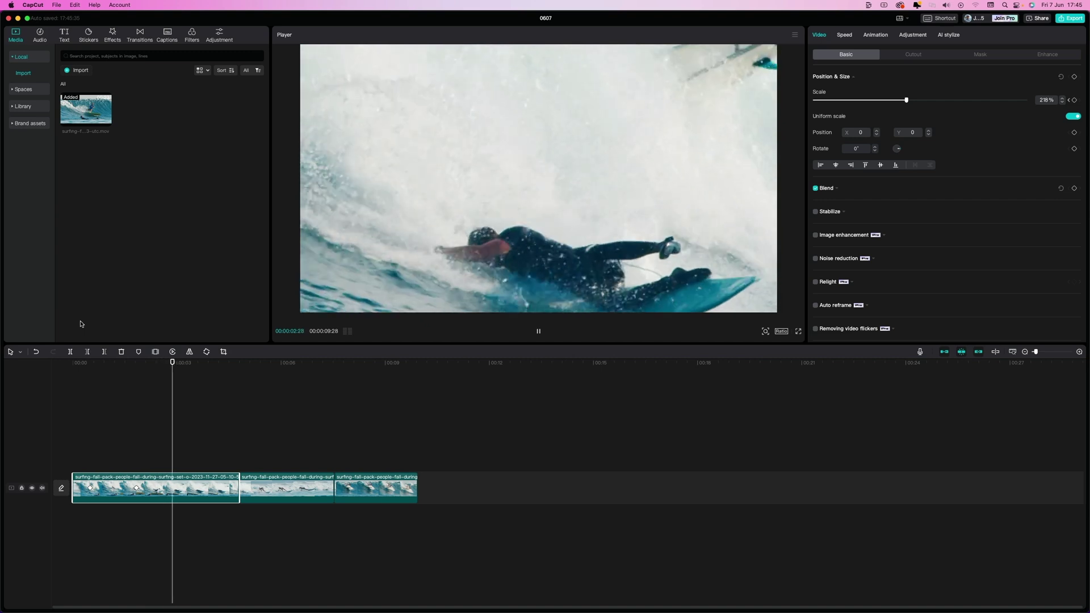
pyautogui.press('space')
pyautogui.click(124, 362)
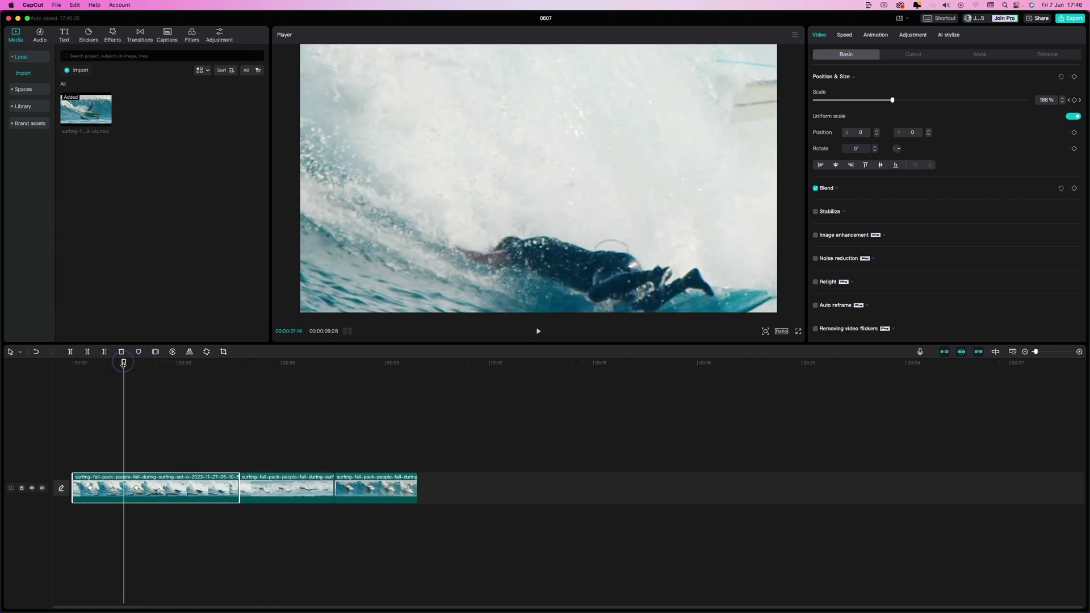
pyautogui.click(136, 489)
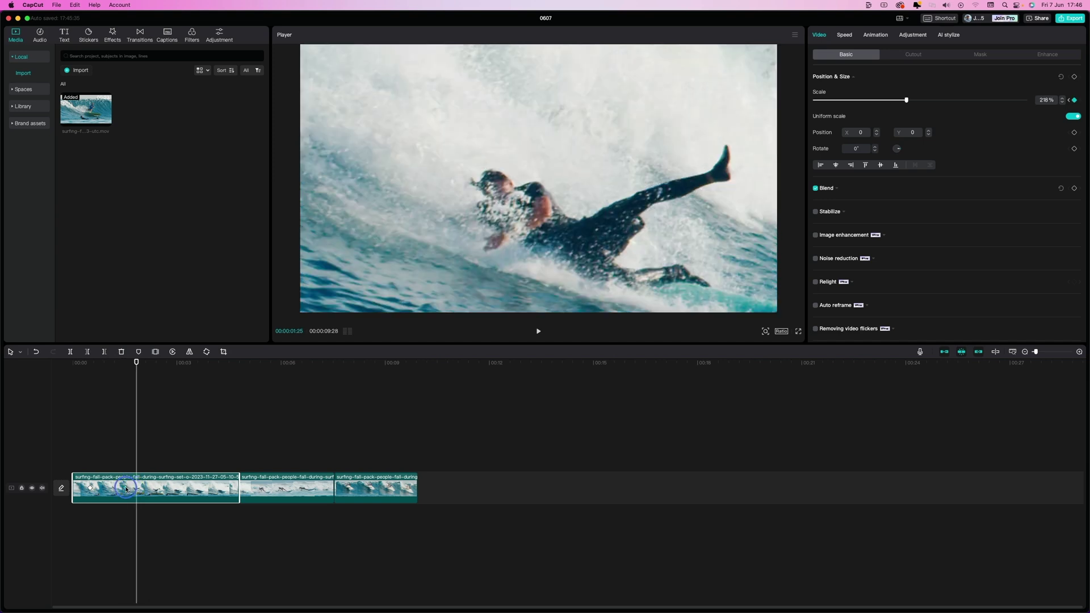
pyautogui.click(121, 488)
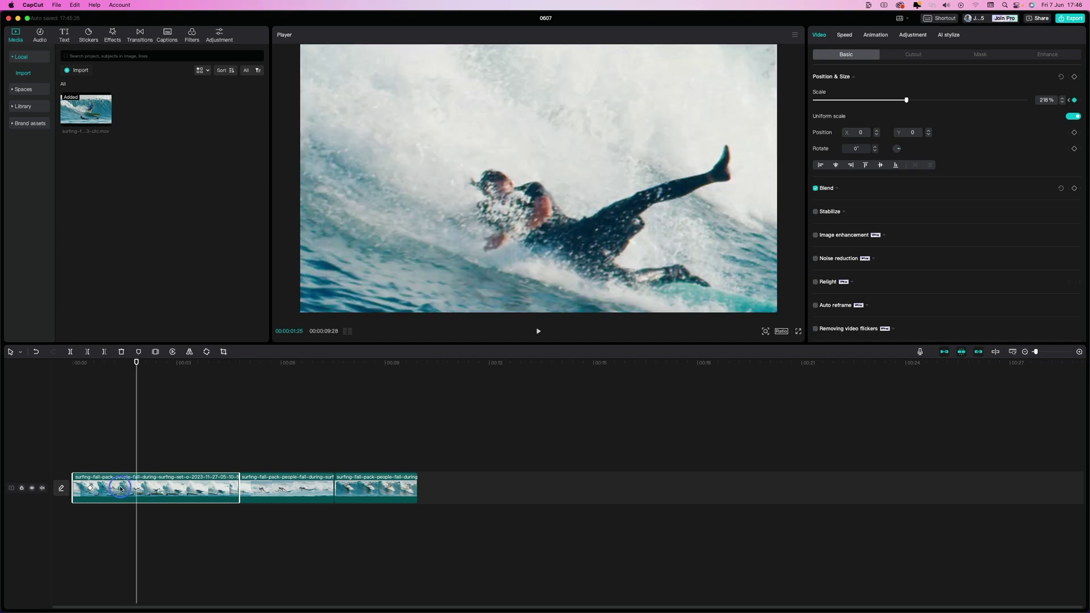
pyautogui.click(78, 363)
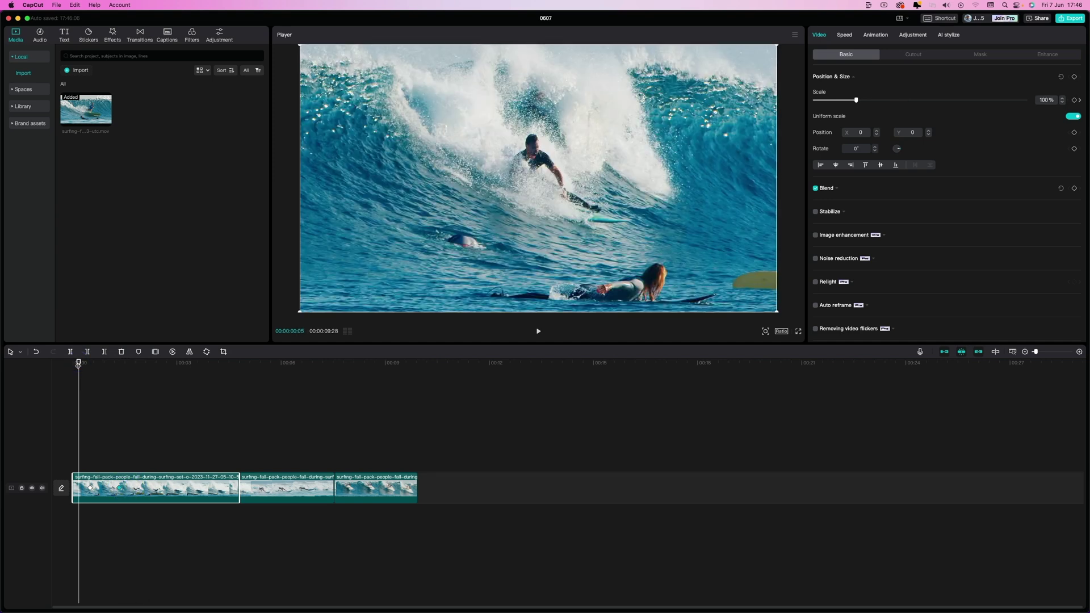
pyautogui.press('space')
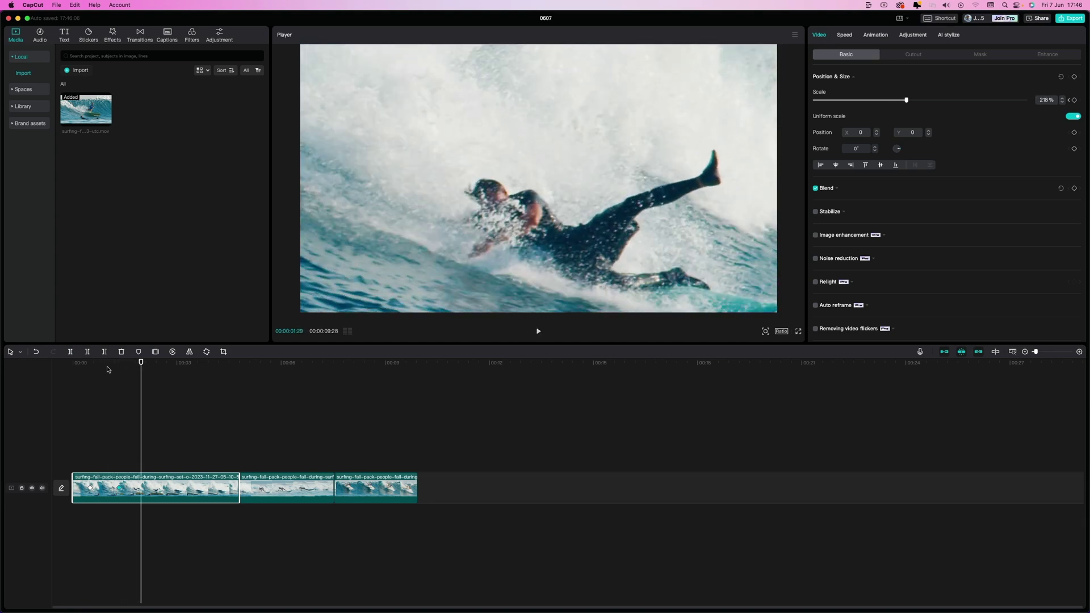
# Reveal the first clip's keyframe animation lane and expand its Scale graph
pyautogui.rightClick(143, 488)
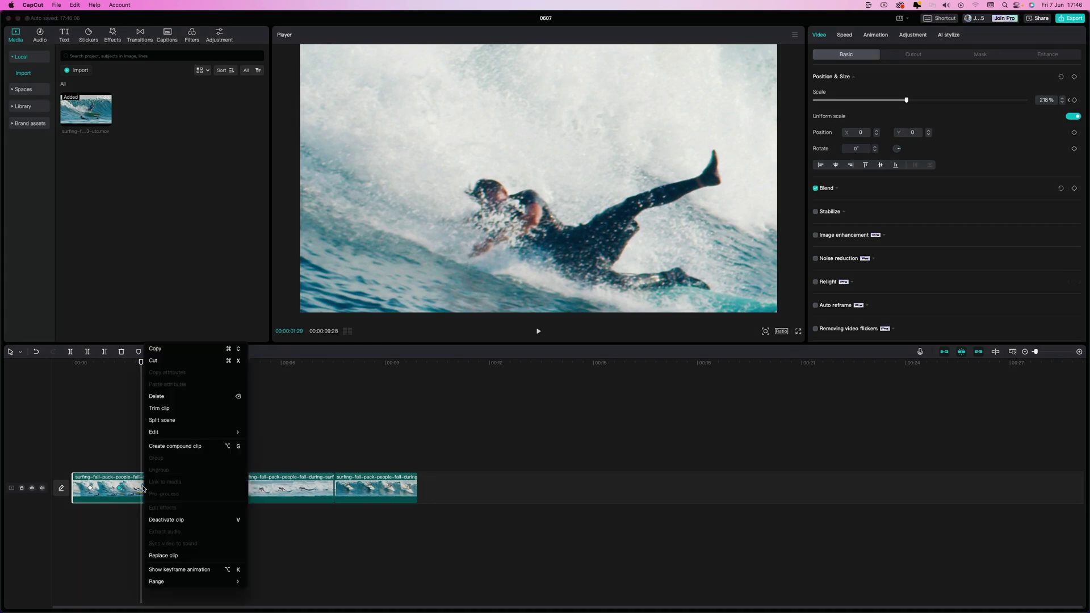
pyautogui.click(199, 570)
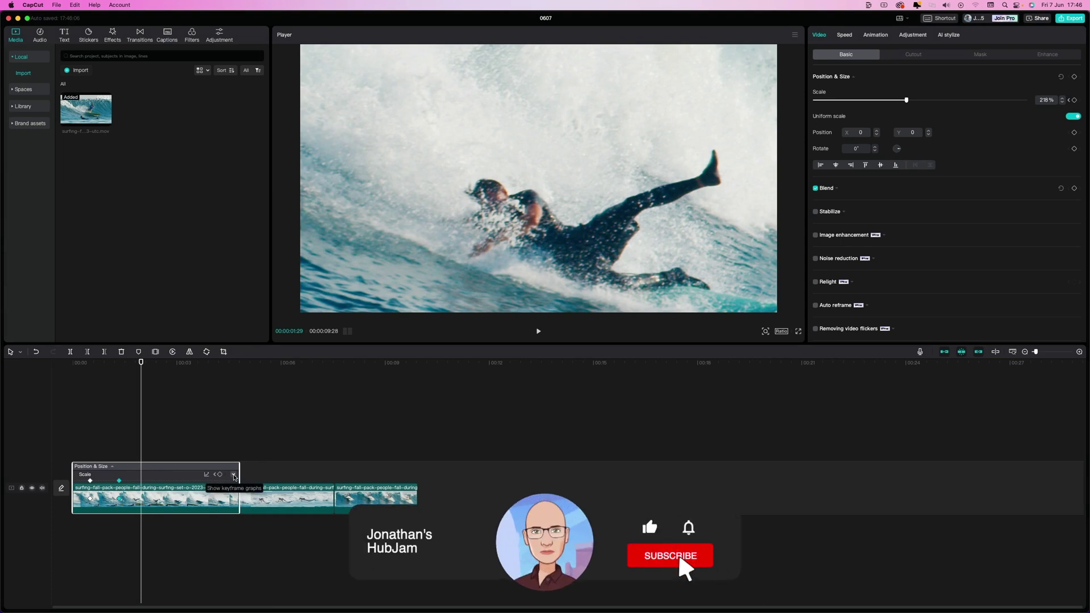
pyautogui.click(234, 475)
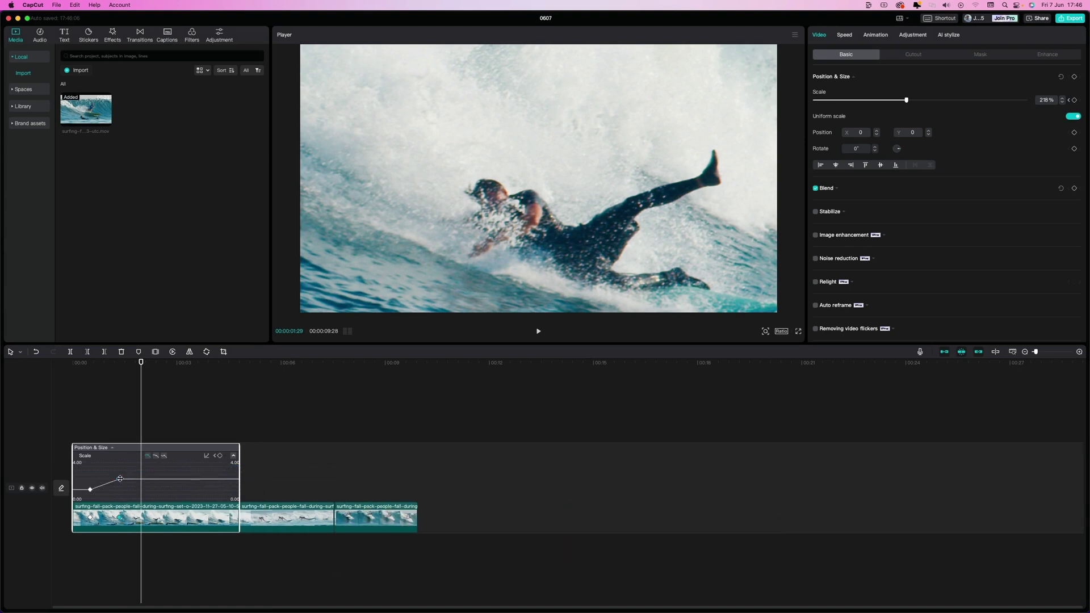
# Select both Scale keyframes of the first clip and apply eased curve presets between them
pyautogui.scroll(3, 119, 479)
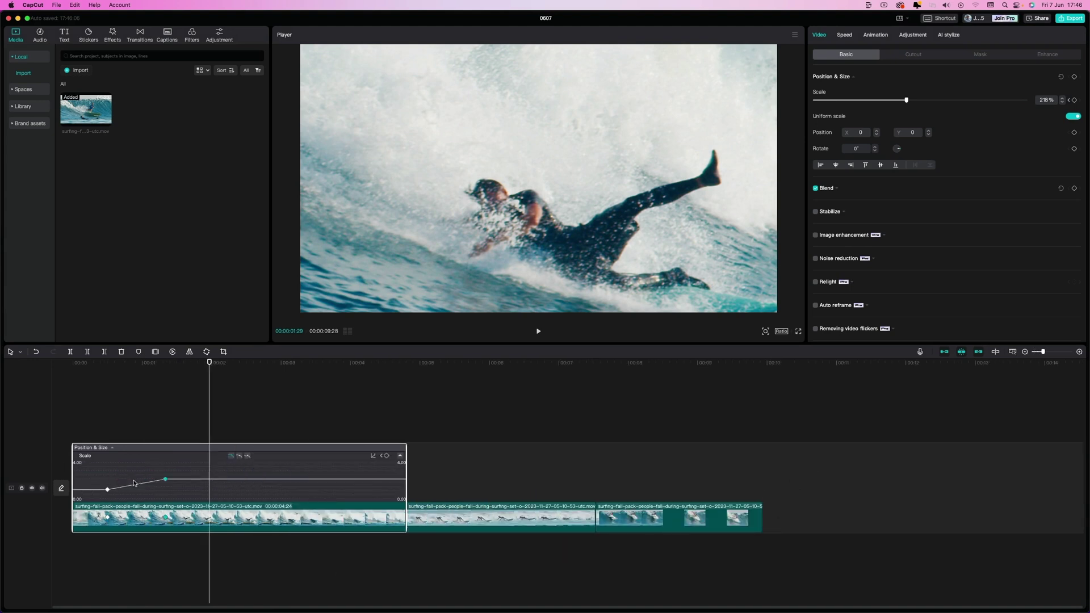
pyautogui.click(165, 481)
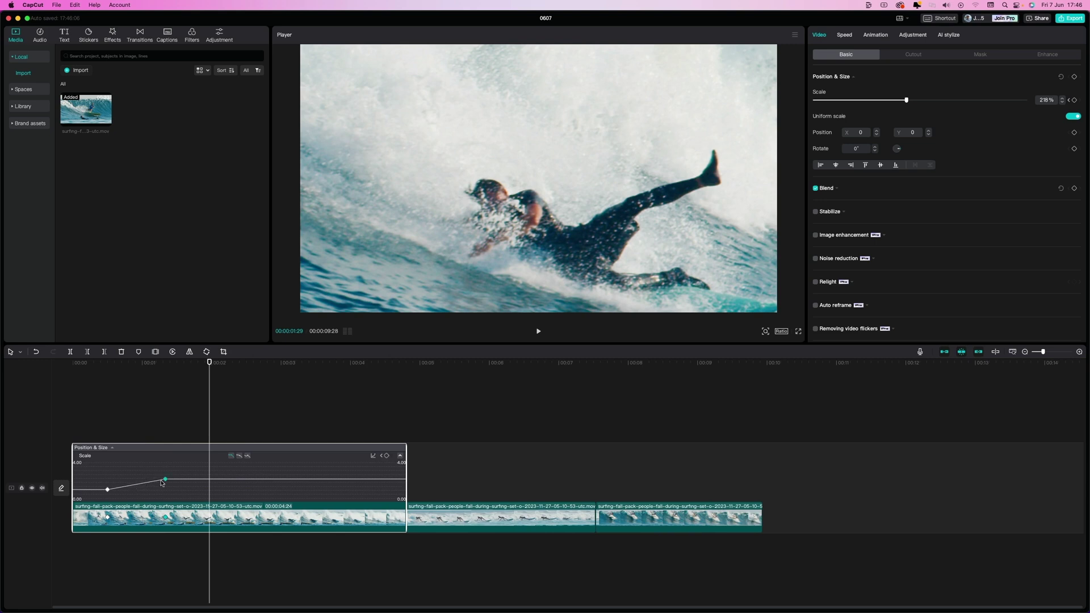
pyautogui.click(108, 489)
pyautogui.click(239, 460)
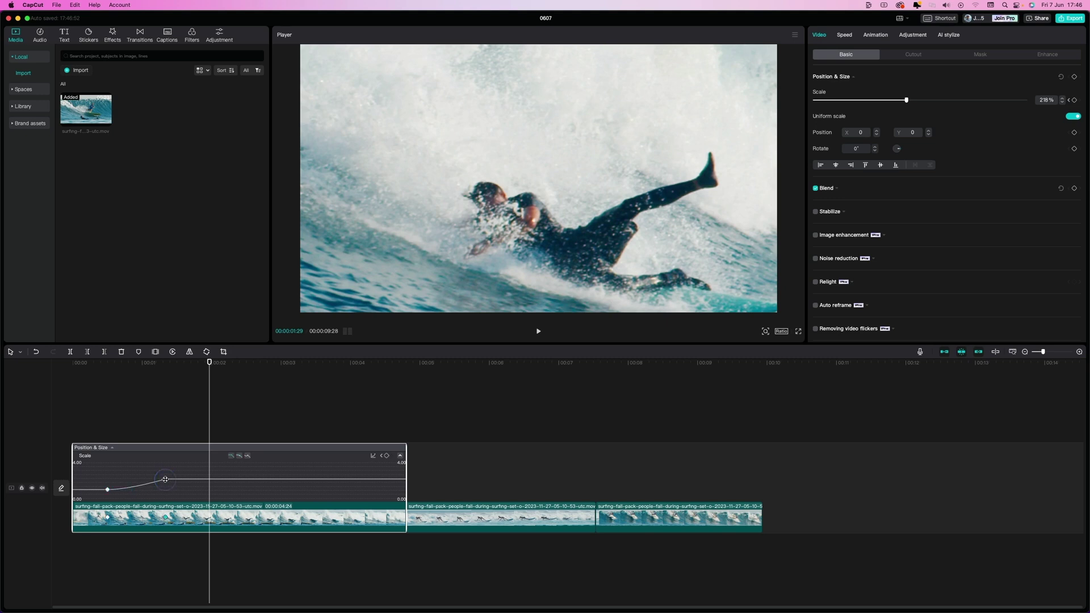
pyautogui.click(238, 457)
# Play the first clip's eased zoom from the clip start
pyautogui.click(89, 364)
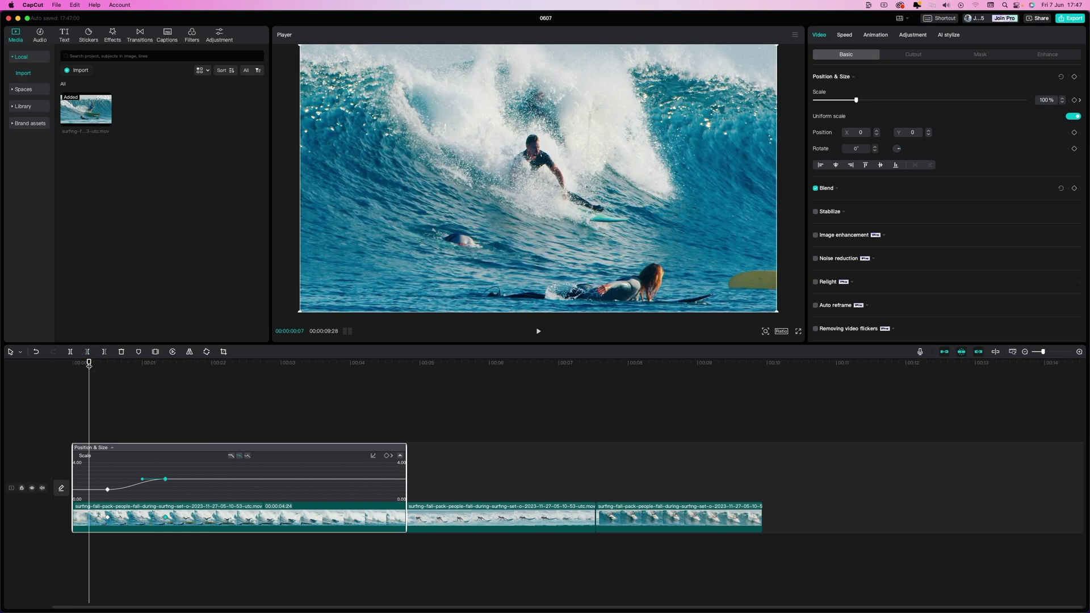
pyautogui.press('space')
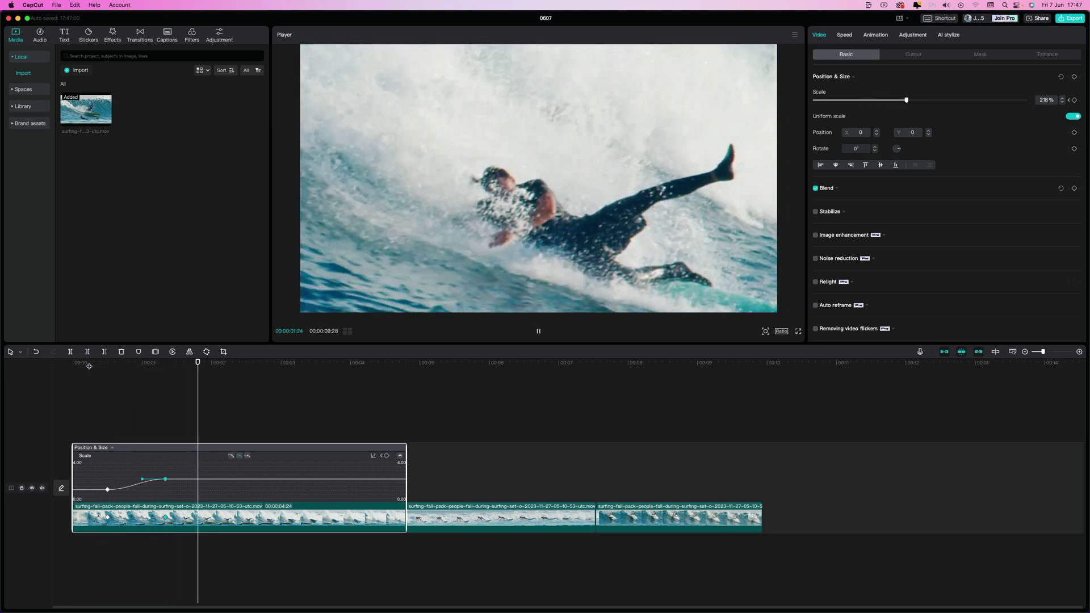
pyautogui.press('space')
pyautogui.click(80, 362)
# Bend the Scale curve's handle into the 218% keyframe and replay the zoom
pyautogui.press('space')
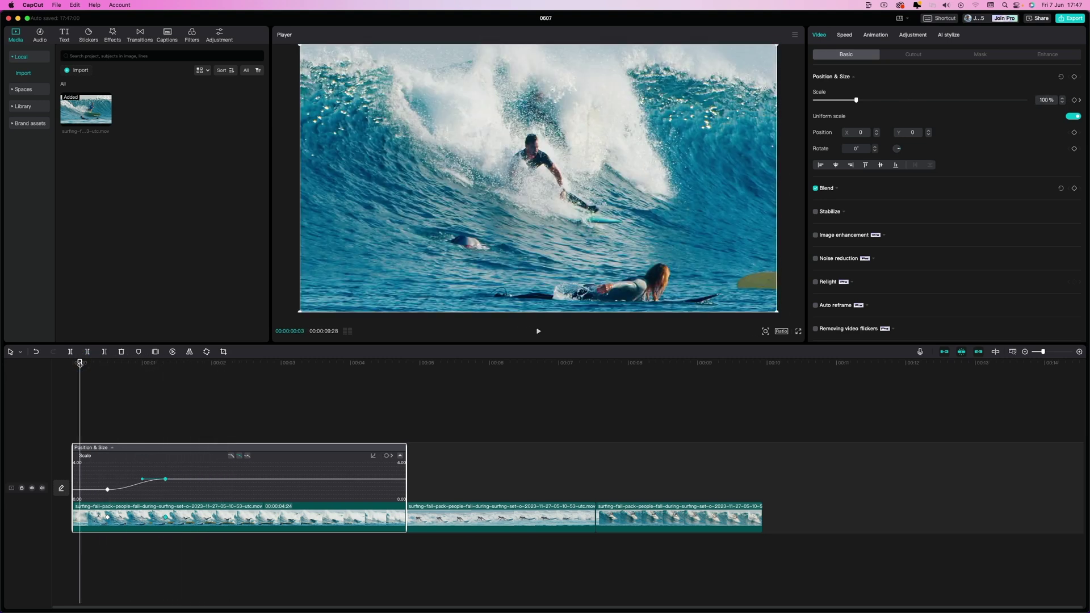
pyautogui.press('space')
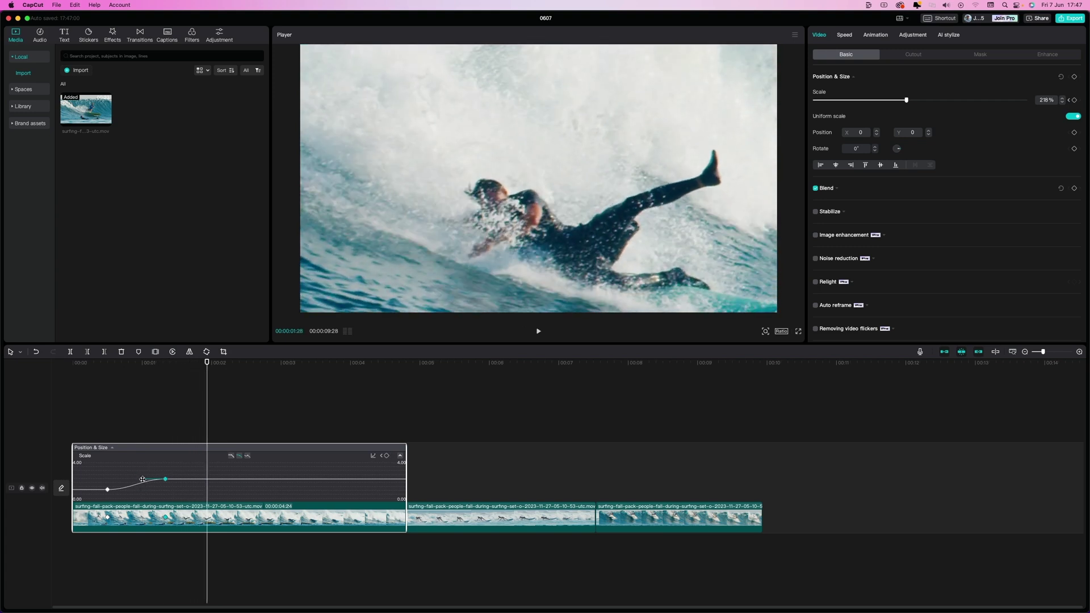
pyautogui.moveTo(143, 479)
pyautogui.mouseDown()
pyautogui.moveTo(121, 477)
pyautogui.moveTo(130, 478)
pyautogui.mouseUp()
pyautogui.moveTo(135, 476); pyautogui.dragTo(135, 476)
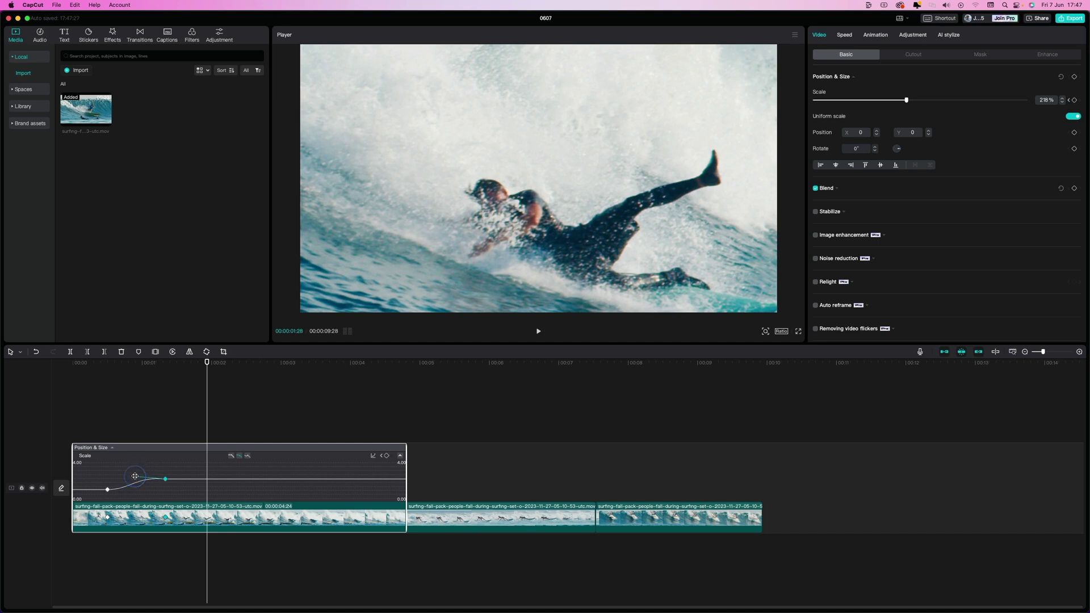
pyautogui.click(90, 365)
pyautogui.press('space')
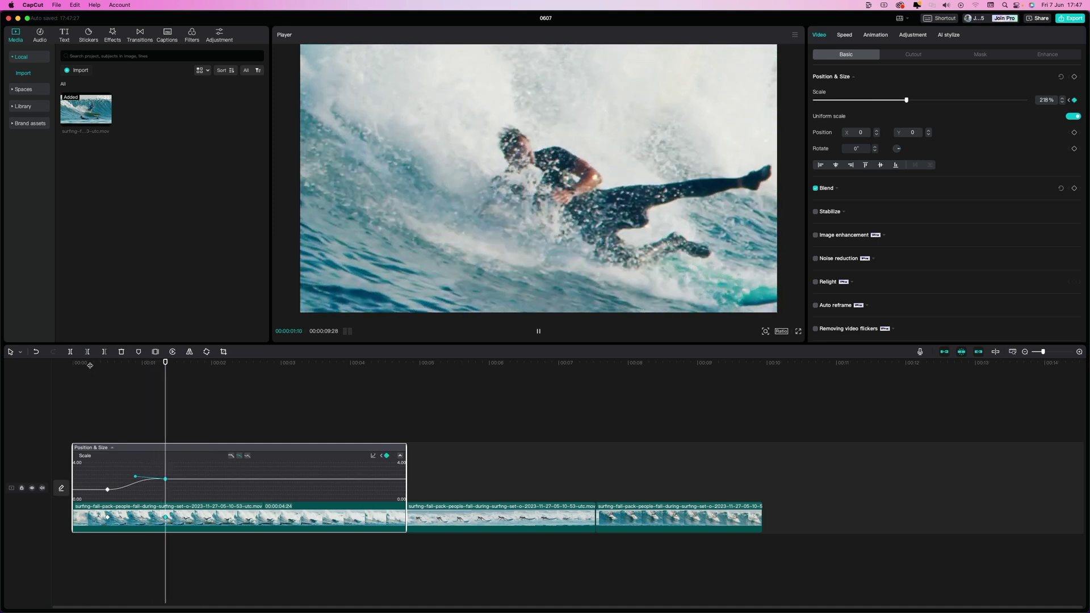
pyautogui.press('space')
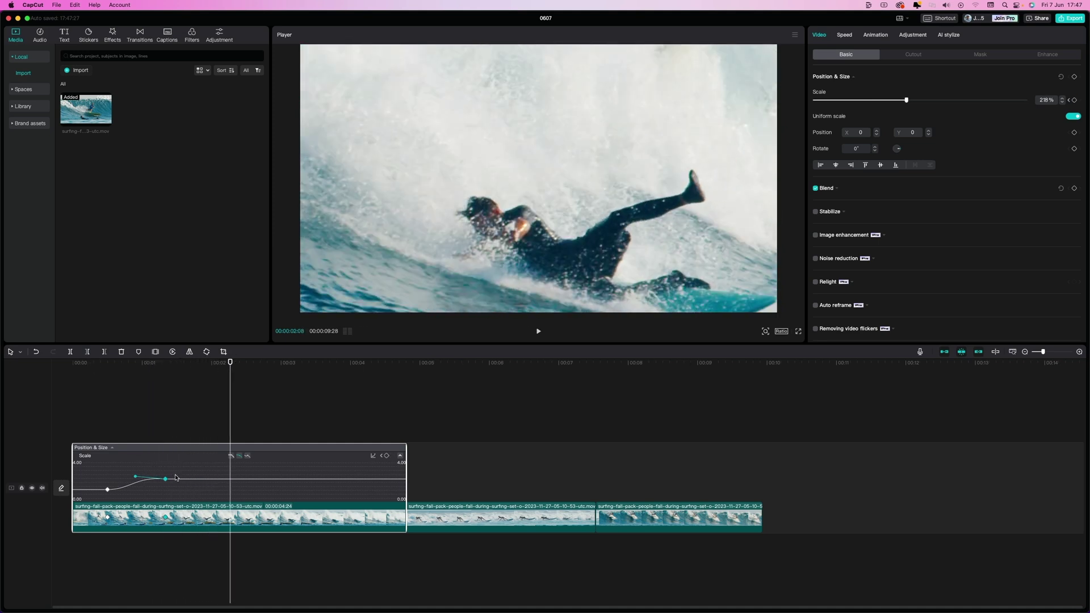
# Reshape the curve leaving the first keyframe and give it an ease preset
pyautogui.click(107, 489)
pyautogui.moveTo(130, 489)
pyautogui.mouseDown()
pyautogui.moveTo(136, 480)
pyautogui.moveTo(132, 487)
pyautogui.moveTo(158, 486)
pyautogui.moveTo(130, 488)
pyautogui.moveTo(153, 483)
pyautogui.moveTo(142, 489)
pyautogui.mouseUp()
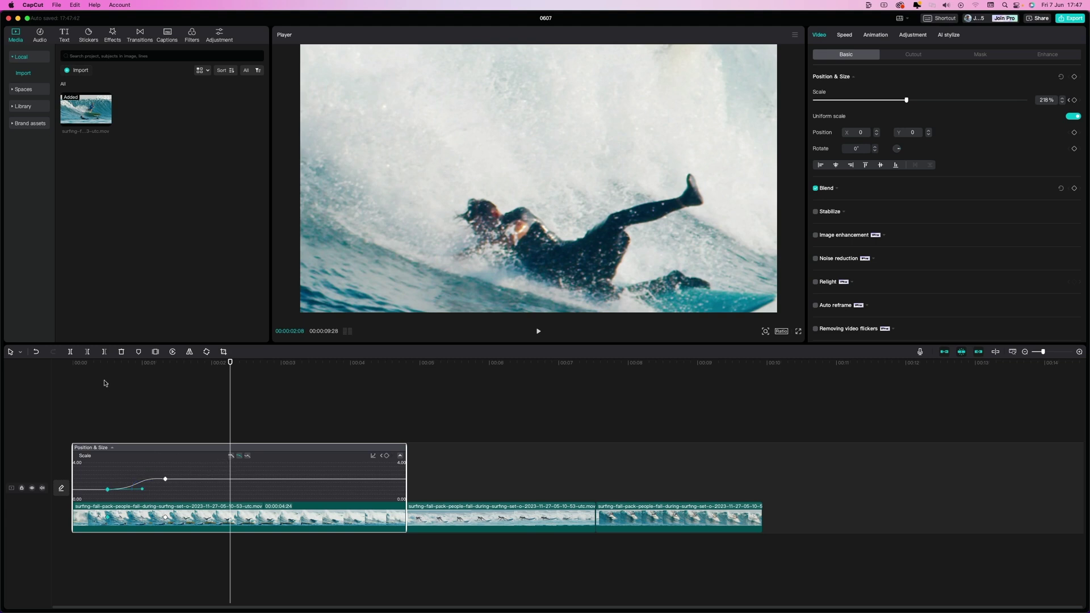
pyautogui.click(239, 364)
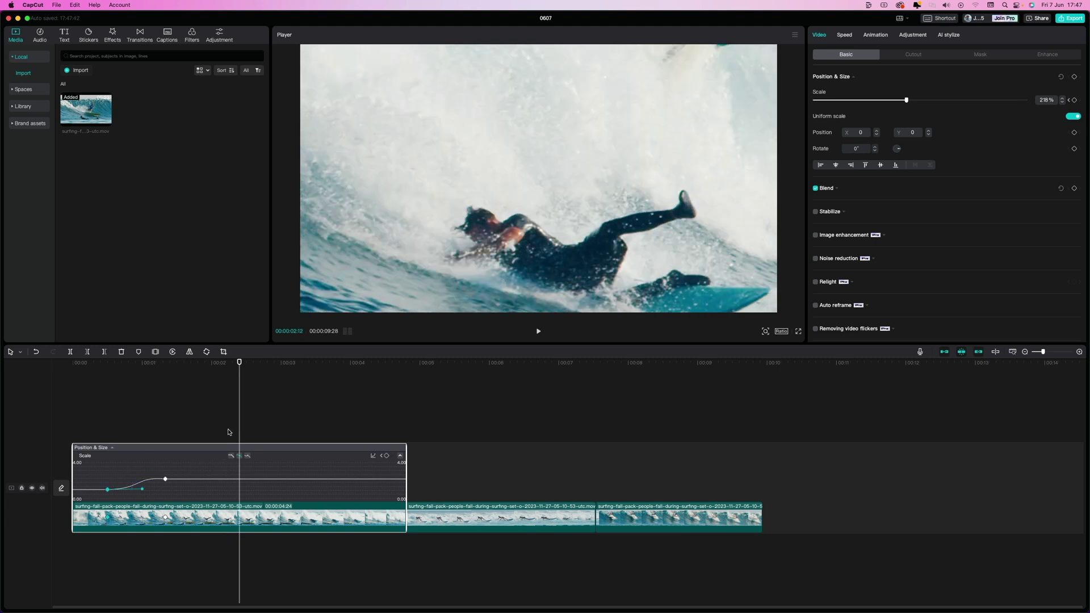
pyautogui.click(231, 457)
# Ease the first clip's end keyframe, then keyframe the second clip's Scale at 183%
pyautogui.click(240, 458)
pyautogui.click(431, 363)
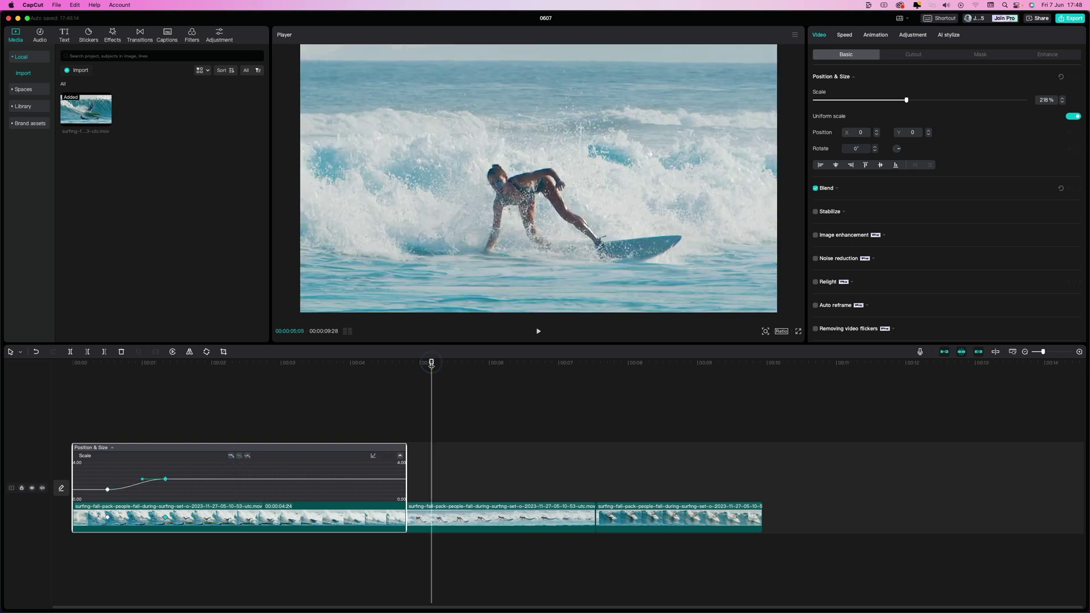
pyautogui.moveTo(431, 364); pyautogui.dragTo(409, 365)
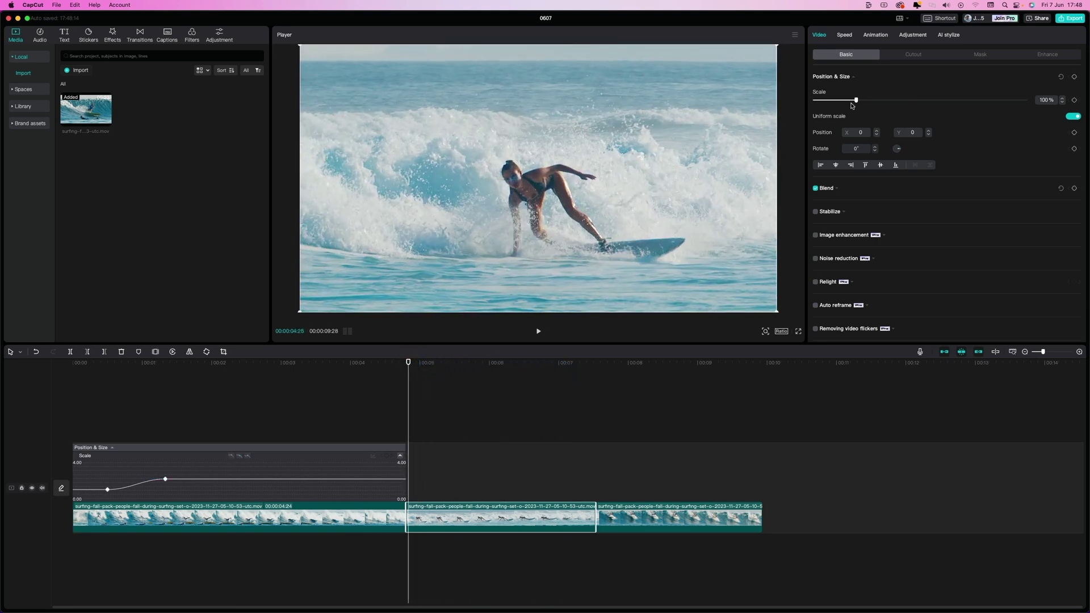
pyautogui.moveTo(857, 102); pyautogui.dragTo(892, 105)
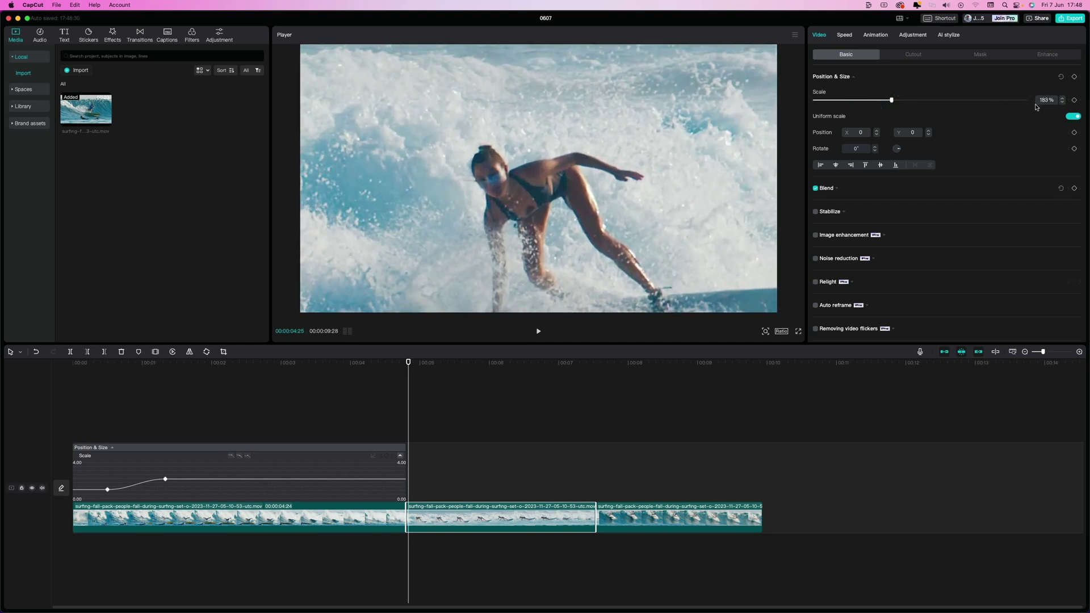
pyautogui.click(1074, 101)
# Pan the second clip onto the surfer and set its Scale to 160% near its end
pyautogui.click(440, 170)
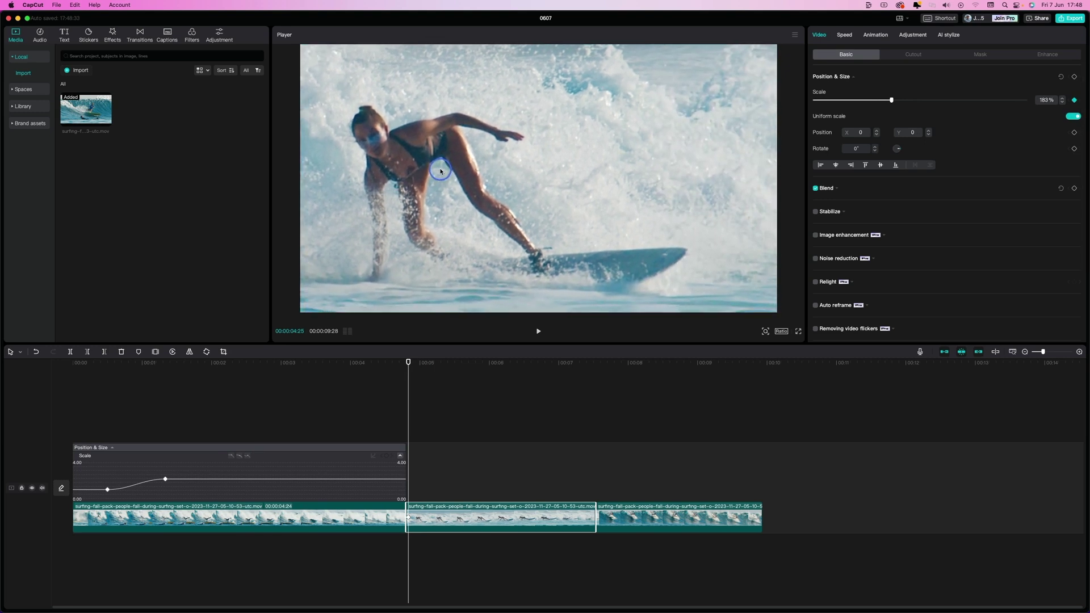
pyautogui.moveTo(436, 169); pyautogui.dragTo(436, 169)
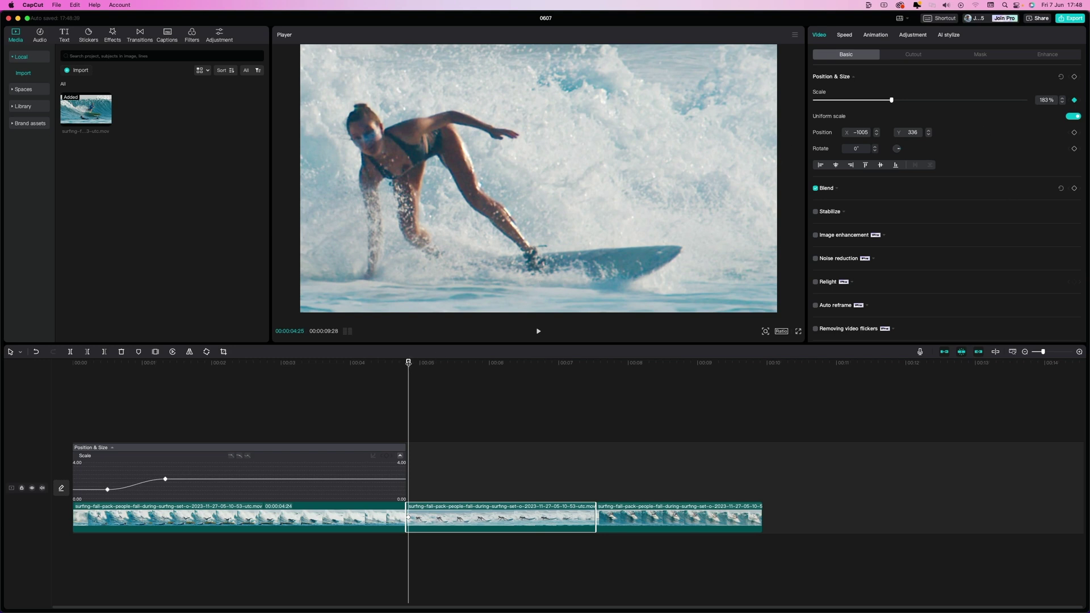
pyautogui.click(408, 362)
pyautogui.moveTo(408, 363); pyautogui.dragTo(589, 362)
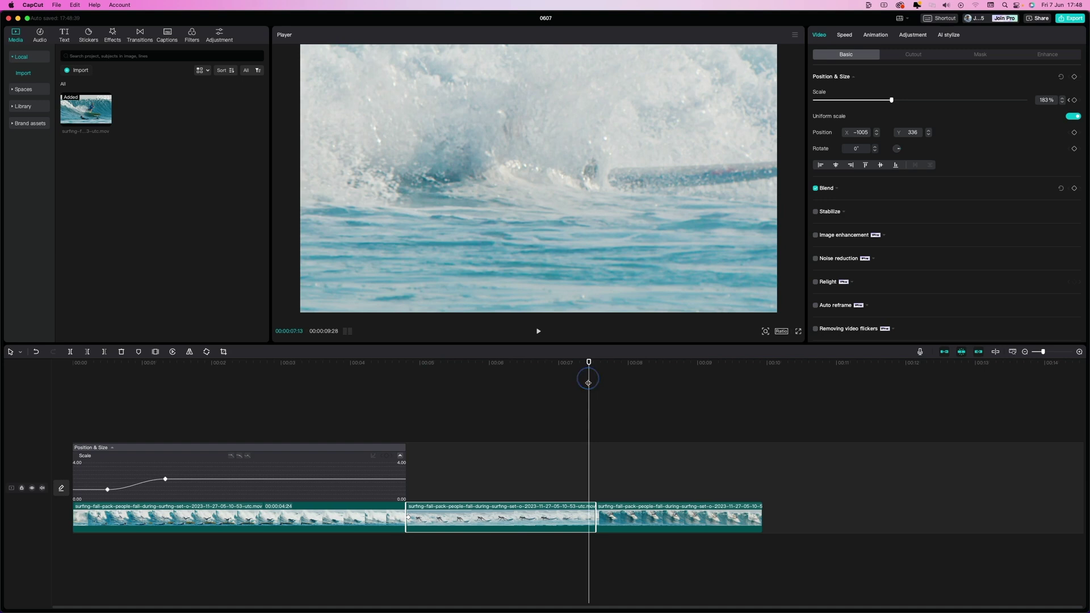
pyautogui.click(1044, 99)
pyautogui.write('160')
pyautogui.press('Return')
pyautogui.moveTo(413, 377); pyautogui.dragTo(588, 388)
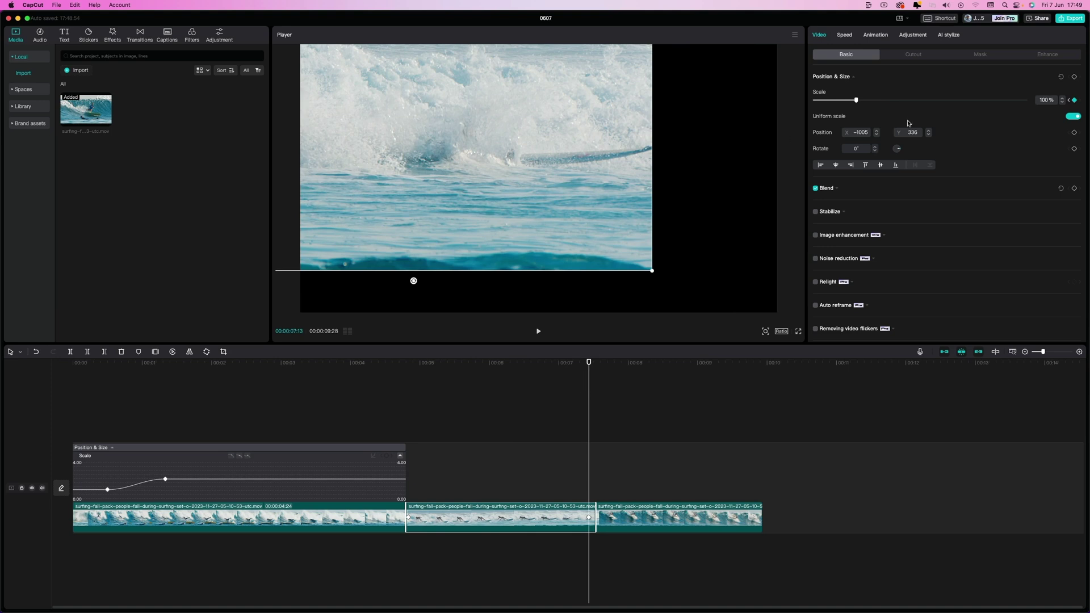
# Set the second clip's Position X and Y both to 0
pyautogui.doubleClick(859, 131)
pyautogui.write('0')
pyautogui.press('Return')
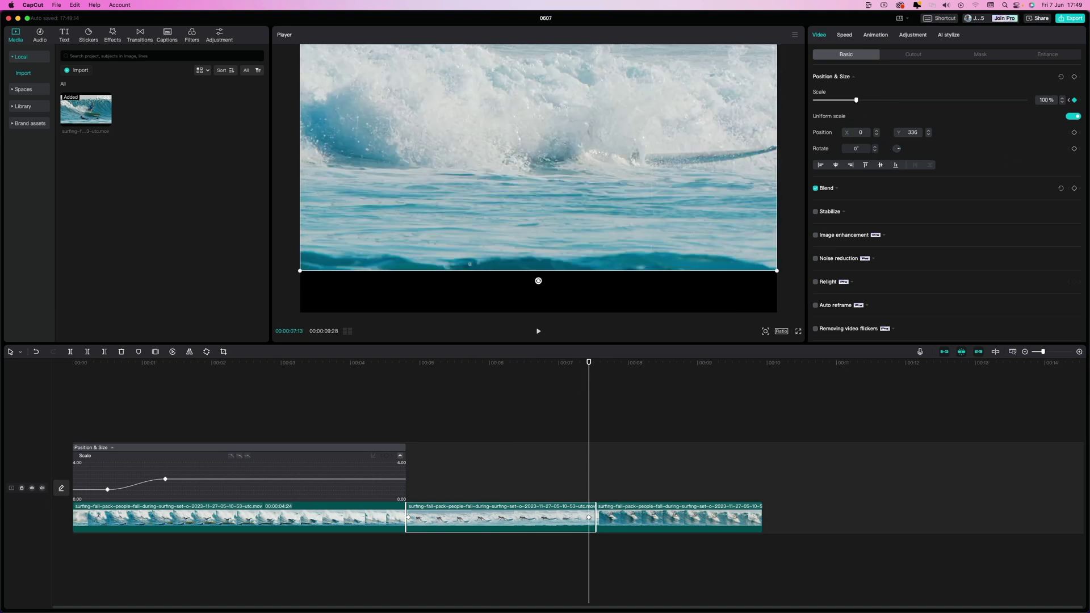
pyautogui.doubleClick(911, 132)
pyautogui.write('0')
pyautogui.press('Return')
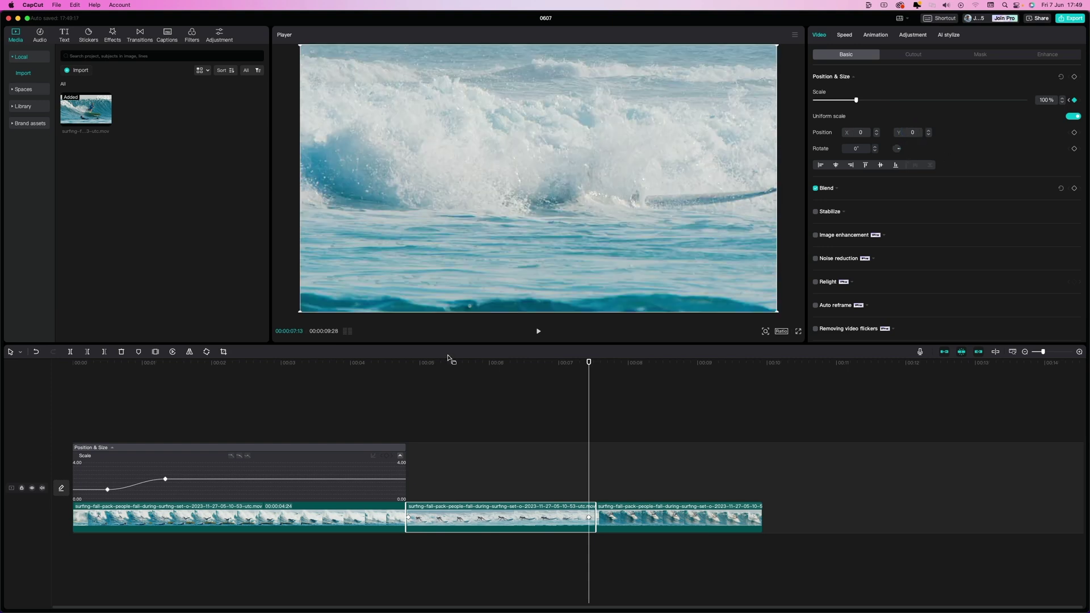
# Play the middle clip from just before its start to preview the zoom
pyautogui.click(405, 364)
pyautogui.press('space')
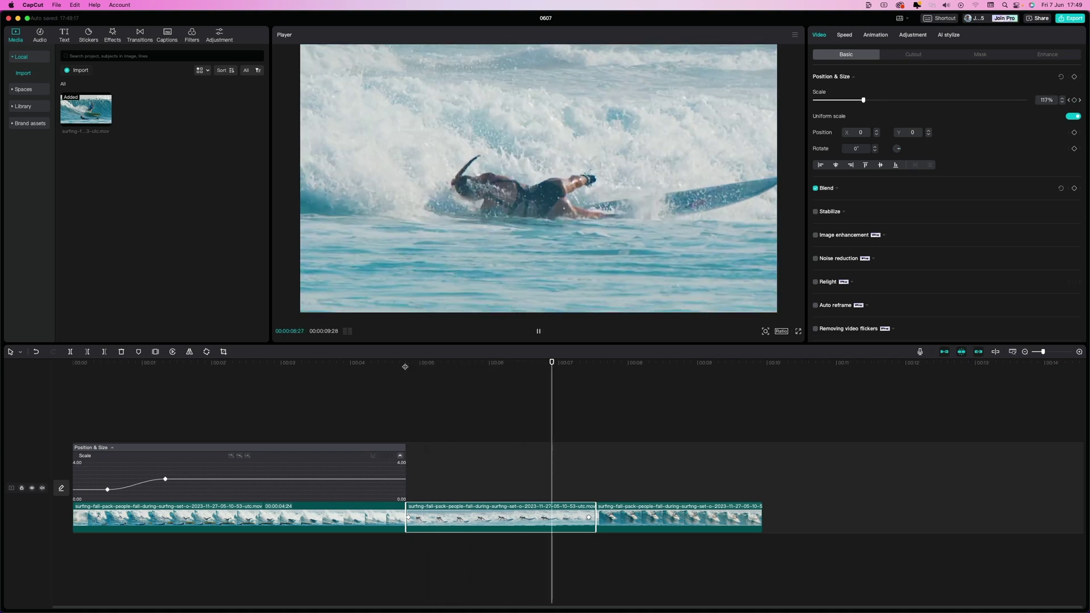
pyautogui.press('space')
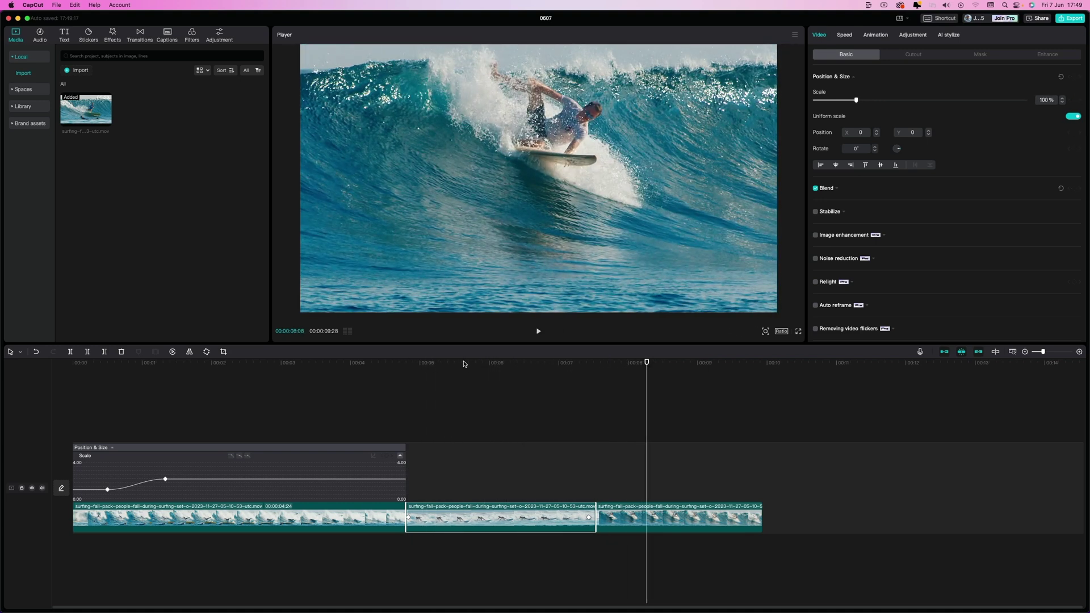
pyautogui.click(464, 364)
# Show the middle clip's Scale keyframe graph and apply easing curves to both keyframes
pyautogui.rightClick(469, 517)
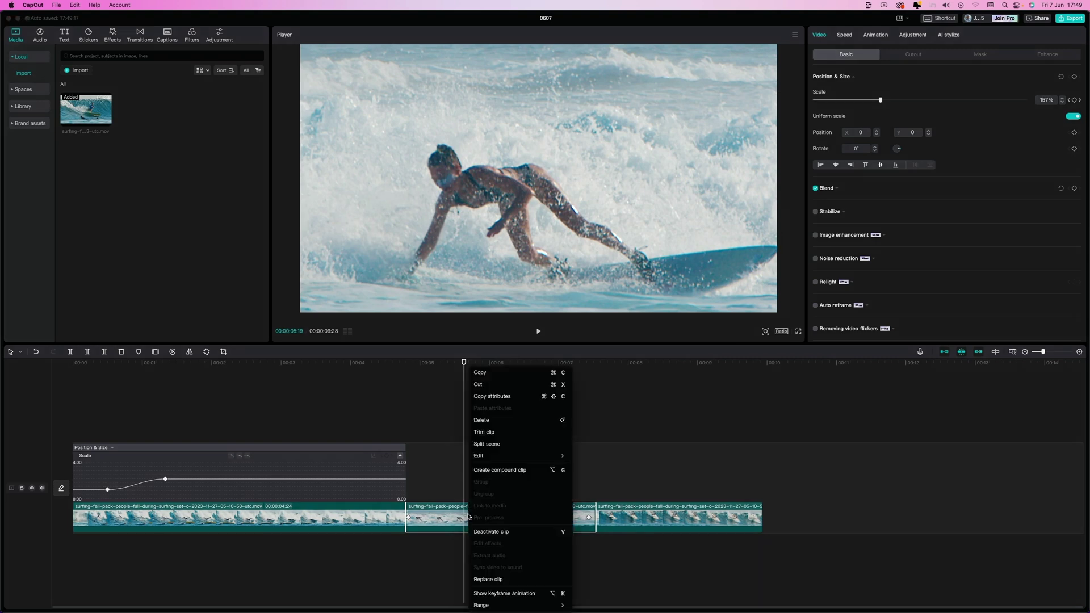
pyautogui.click(514, 594)
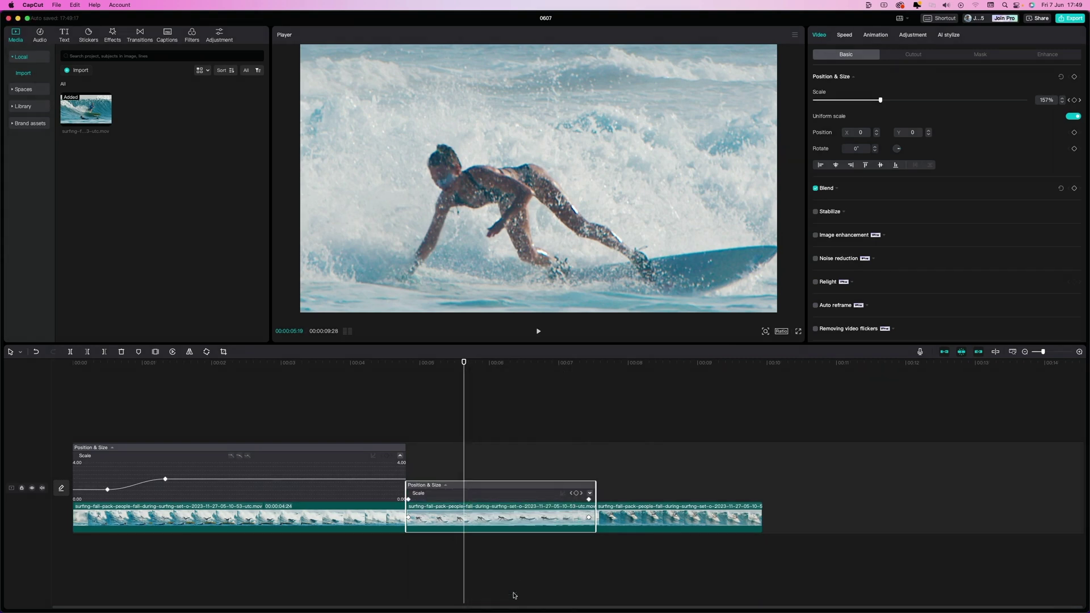
pyautogui.click(591, 492)
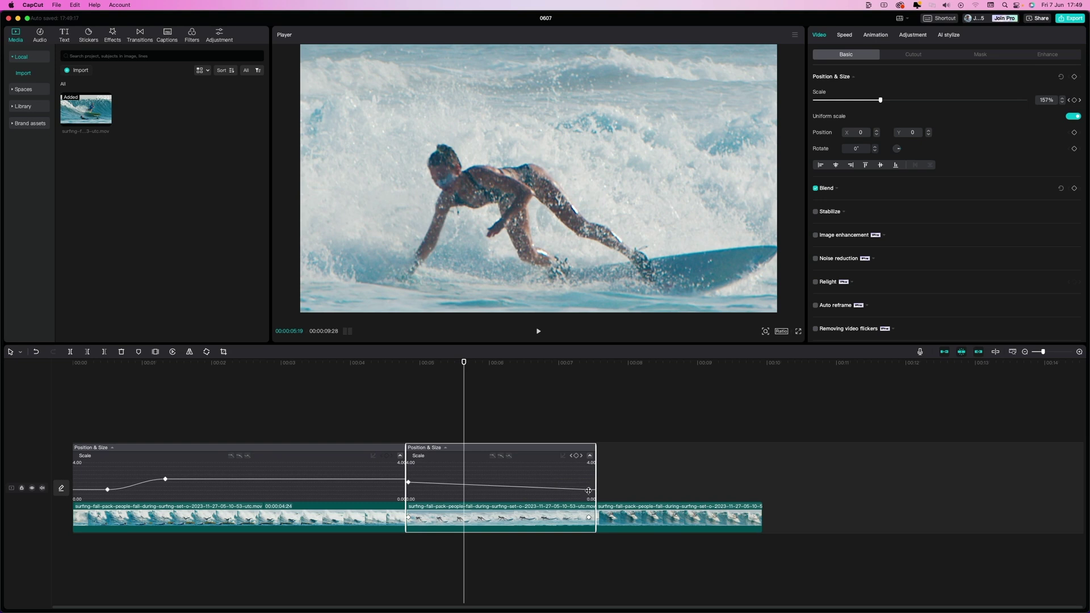
pyautogui.click(501, 457)
pyautogui.click(410, 482)
pyautogui.click(501, 456)
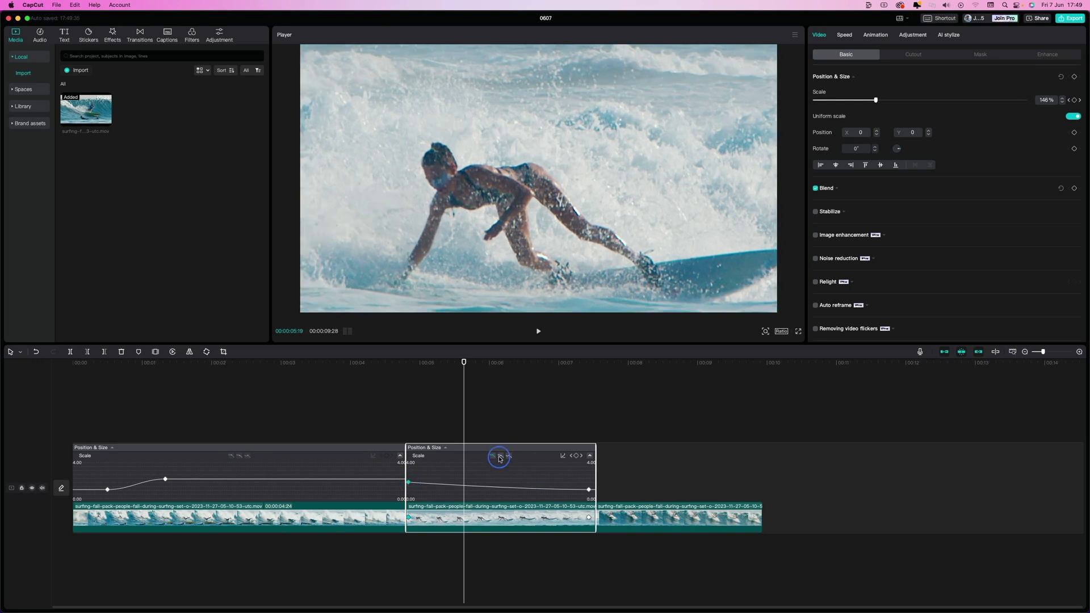
# Play back the middle clip's eased zoom from its start
pyautogui.click(405, 366)
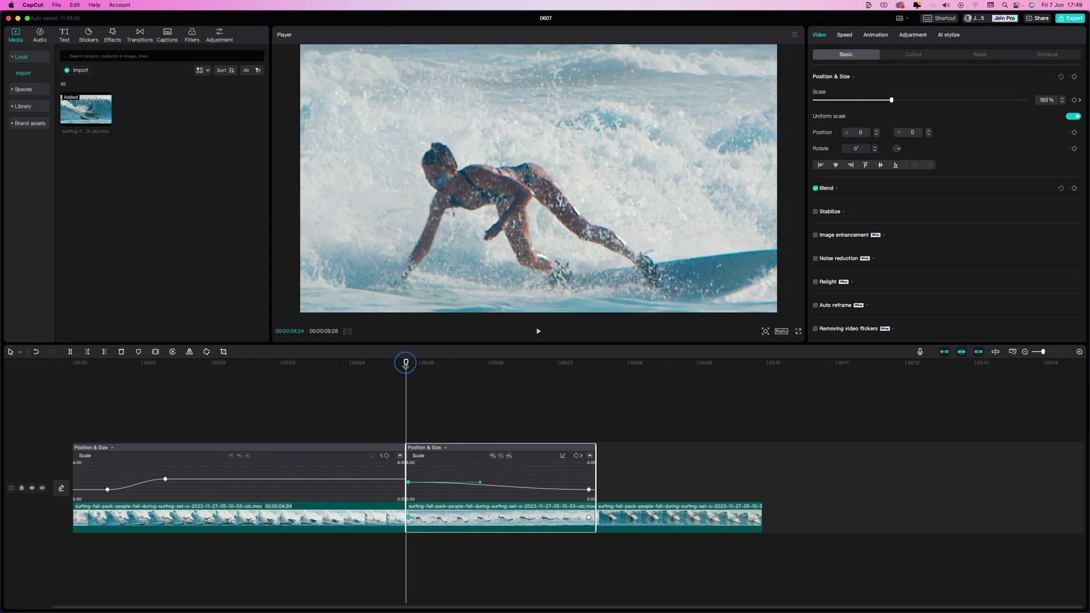
pyautogui.press('space')
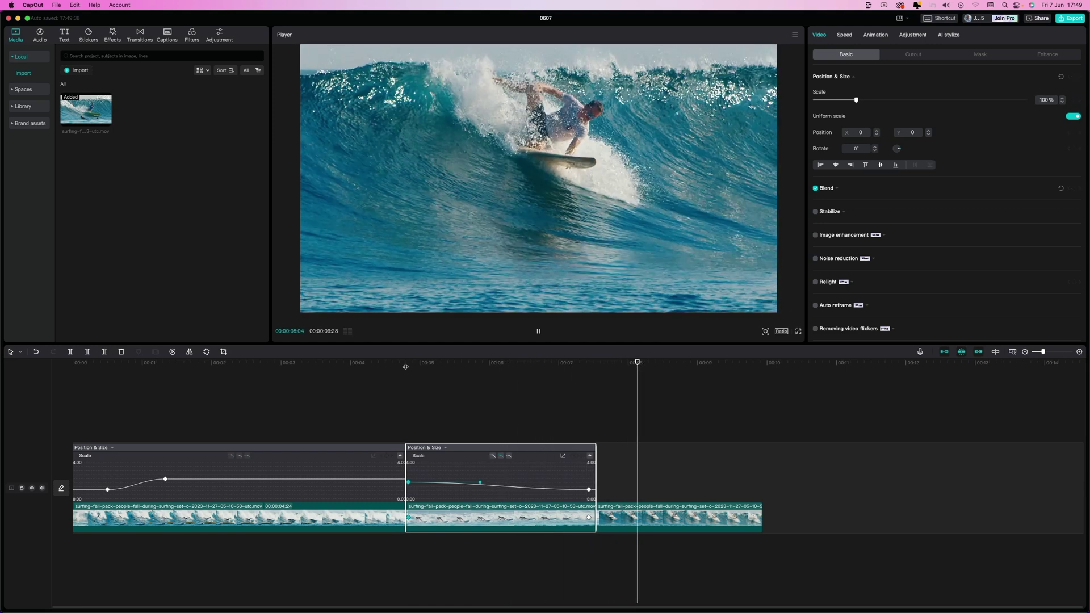
pyautogui.click(390, 364)
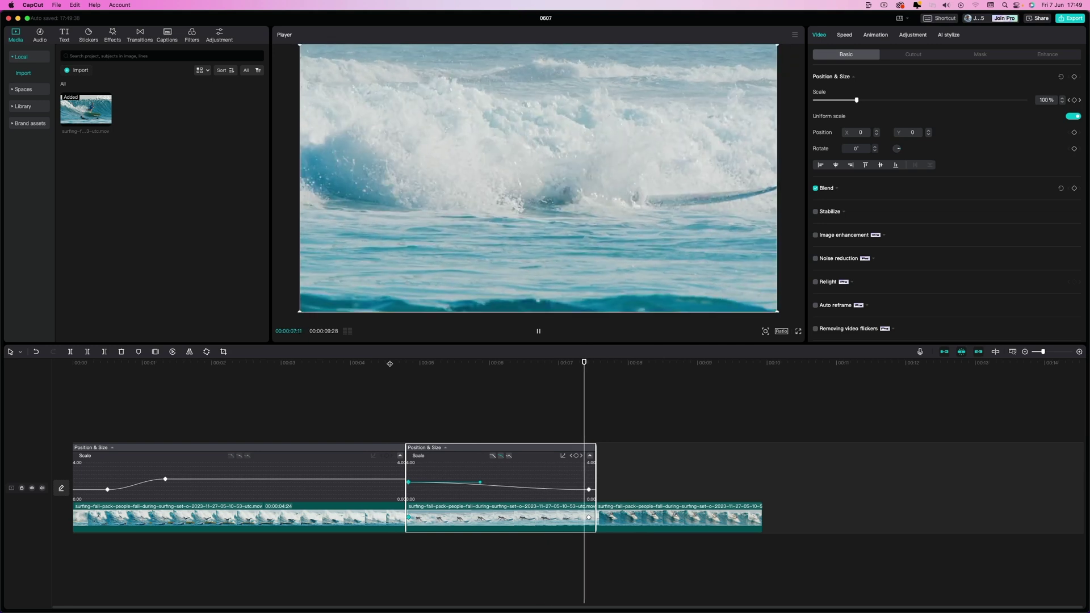
pyautogui.press('space')
# Zoom the third clip to 185%, offset its position (-400) leftward, and add a position keyframe
pyautogui.click(634, 521)
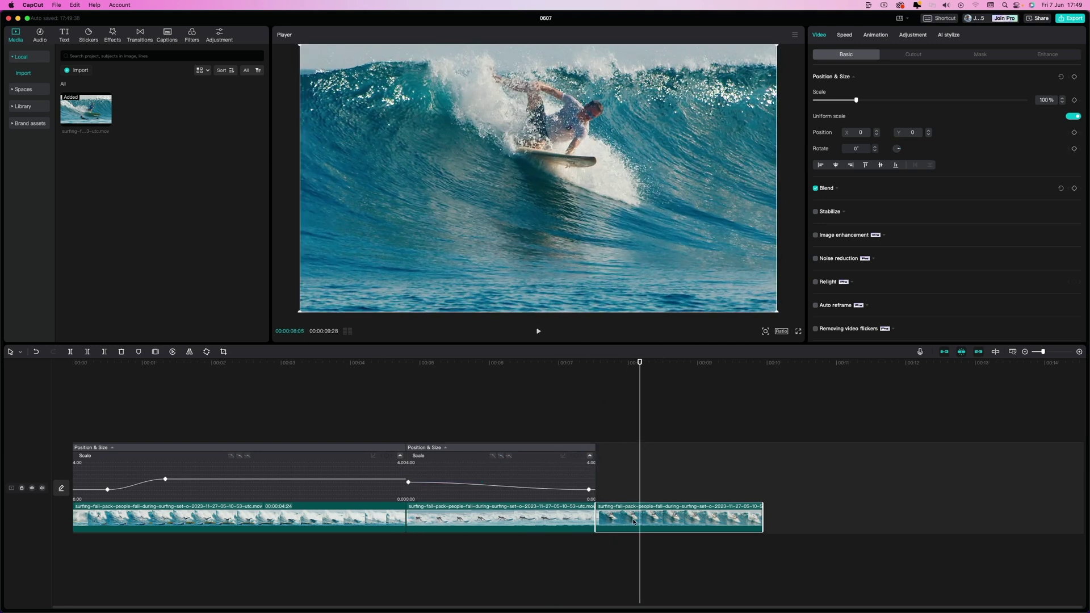
pyautogui.moveTo(604, 360)
pyautogui.mouseDown()
pyautogui.moveTo(751, 385)
pyautogui.moveTo(601, 369)
pyautogui.mouseUp()
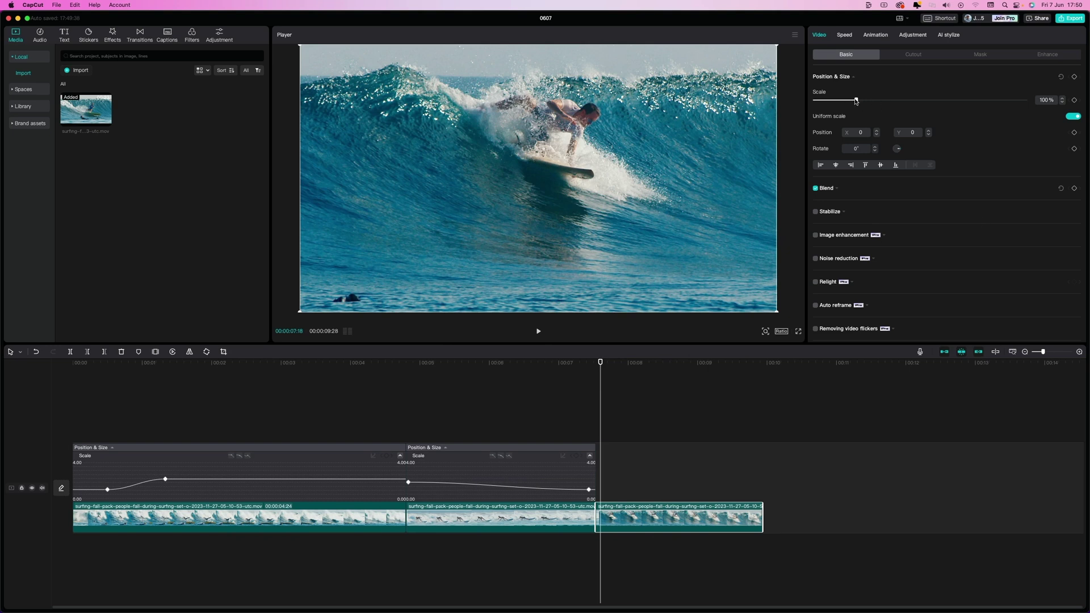
pyautogui.moveTo(856, 101); pyautogui.dragTo(892, 103)
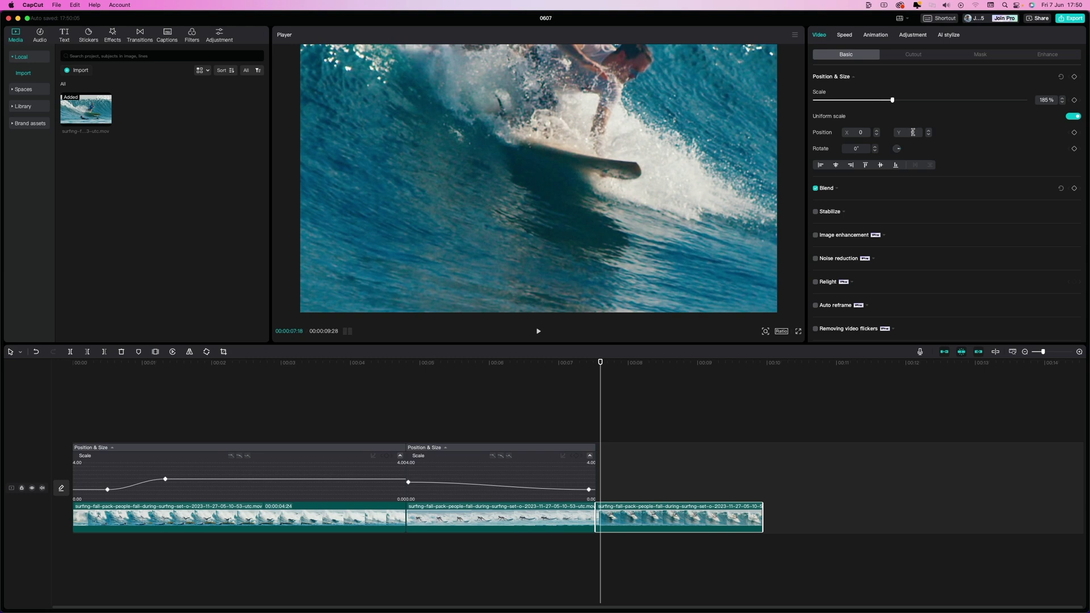
pyautogui.write('-400')
pyautogui.click(435, 246)
pyautogui.moveTo(436, 246); pyautogui.dragTo(370, 240)
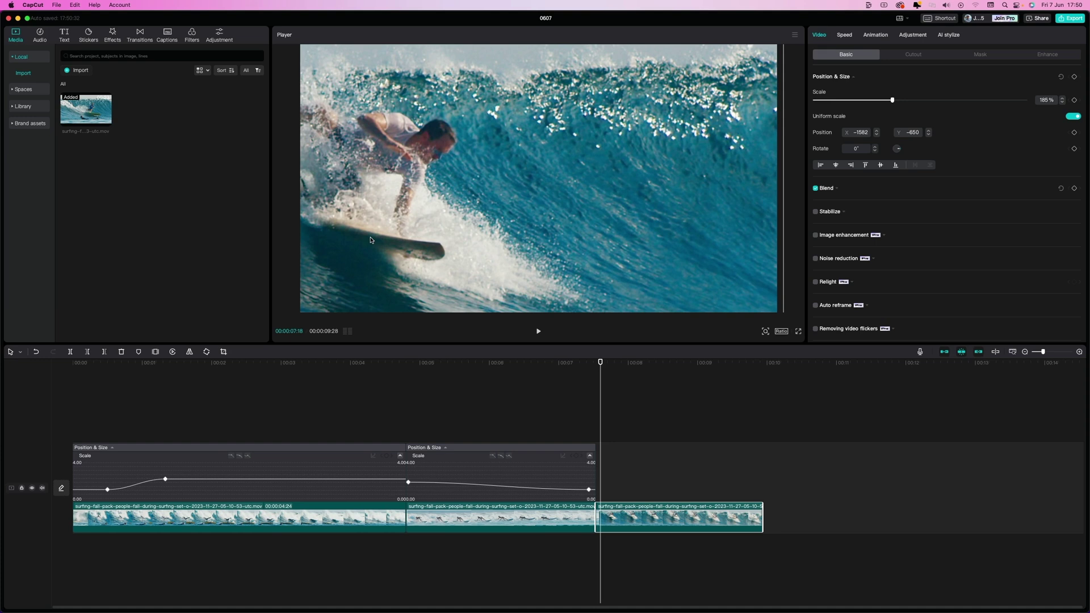
pyautogui.click(1074, 133)
# Near the third clip's end, move the picture right onto the wipeout, then play the pan
pyautogui.click(755, 364)
pyautogui.moveTo(400, 214); pyautogui.dragTo(747, 186)
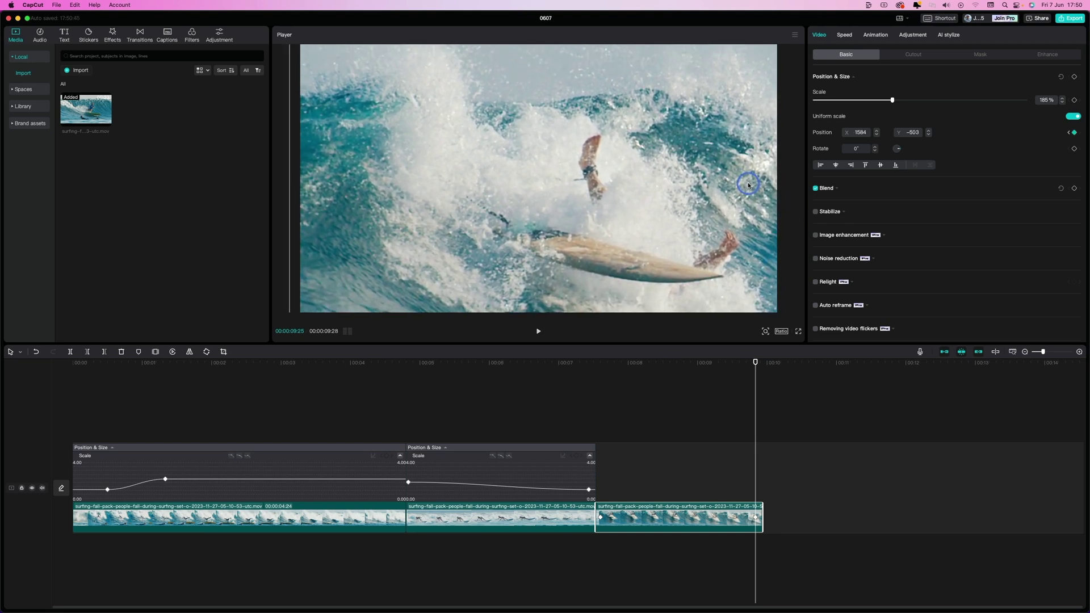
pyautogui.moveTo(686, 363); pyautogui.dragTo(594, 373)
pyautogui.press('space')
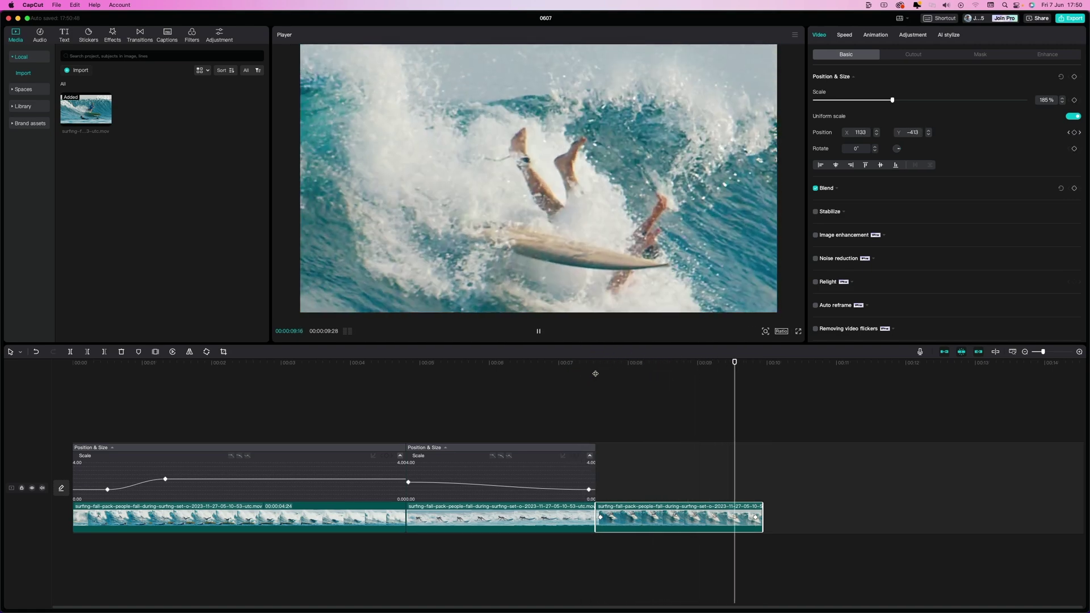
pyautogui.moveTo(679, 370); pyautogui.dragTo(630, 372)
# Show the third clip's Position X graph and apply easing curves to both keyframes
pyautogui.rightClick(642, 521)
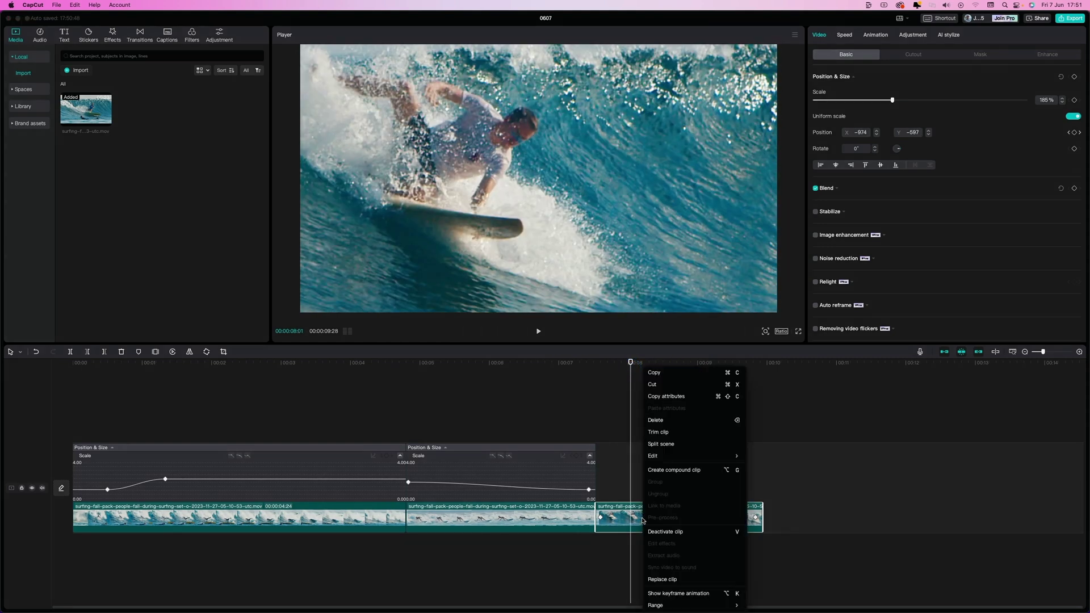
pyautogui.click(703, 594)
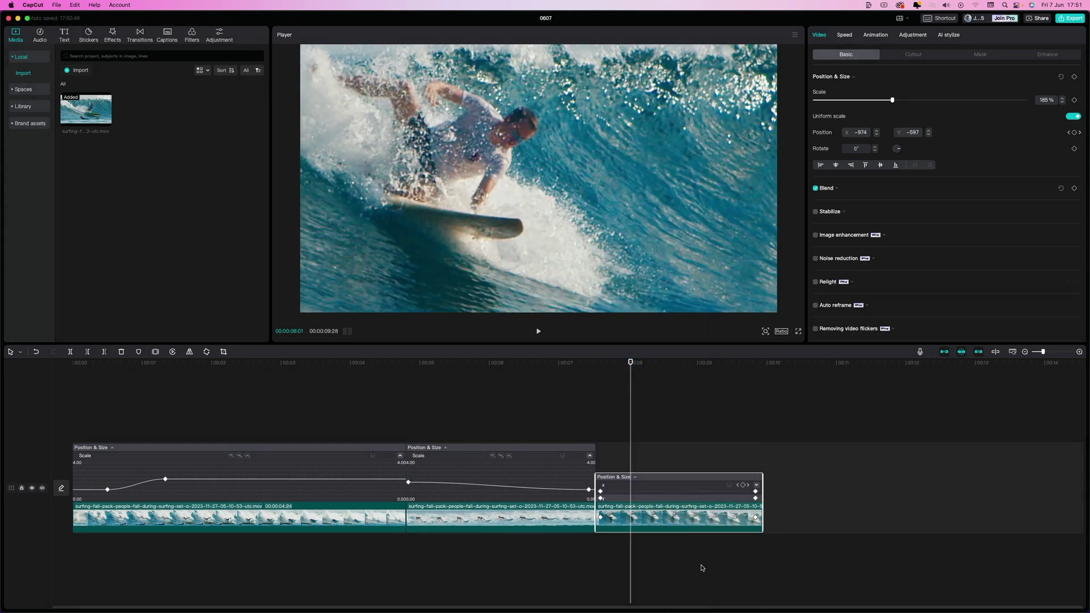
pyautogui.click(756, 485)
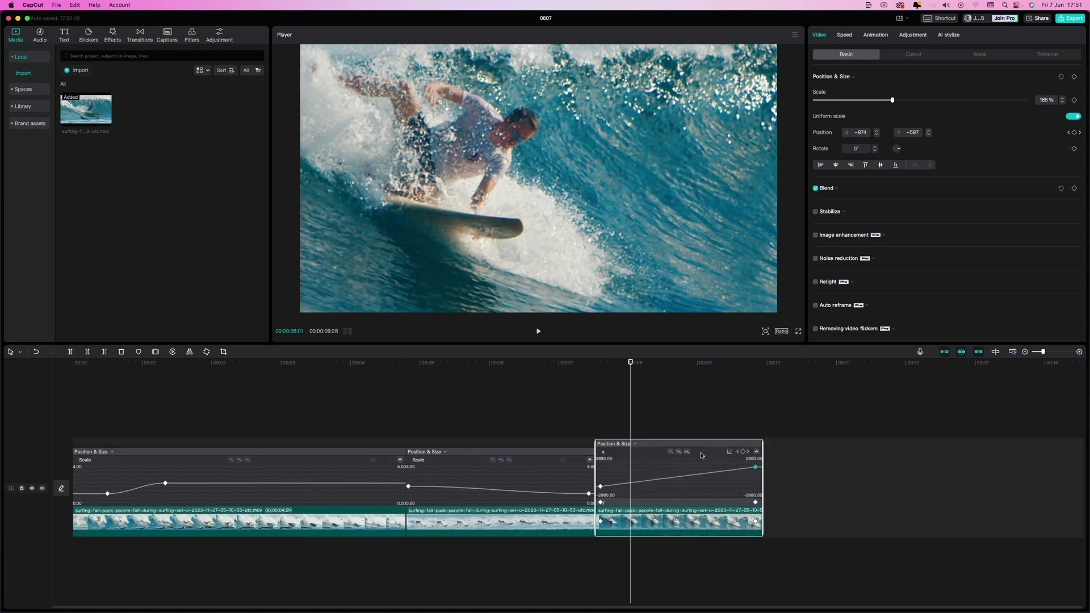
pyautogui.click(679, 452)
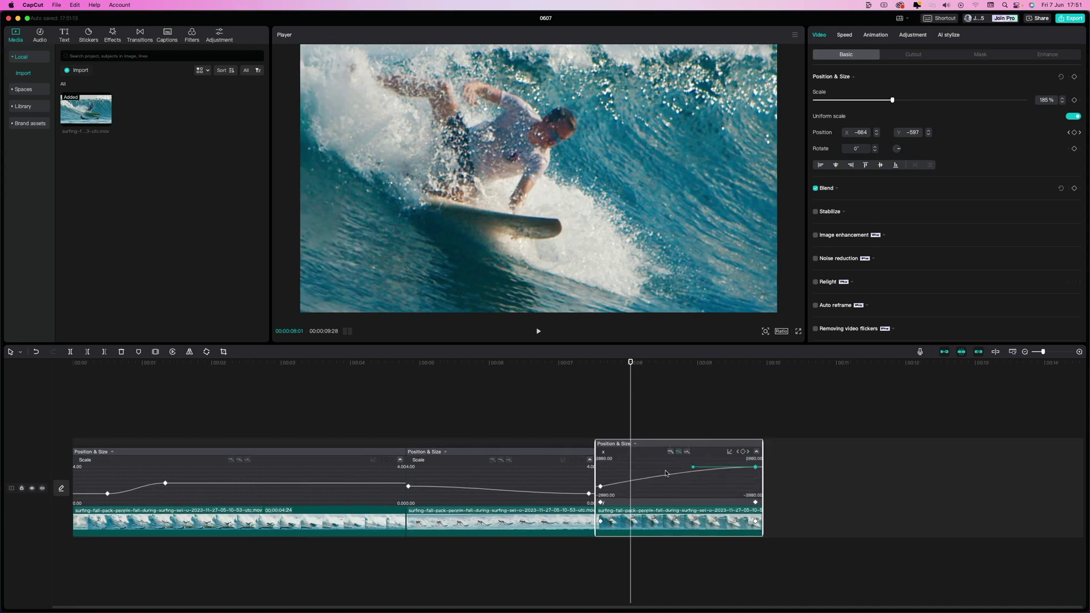
pyautogui.click(599, 487)
pyautogui.click(679, 451)
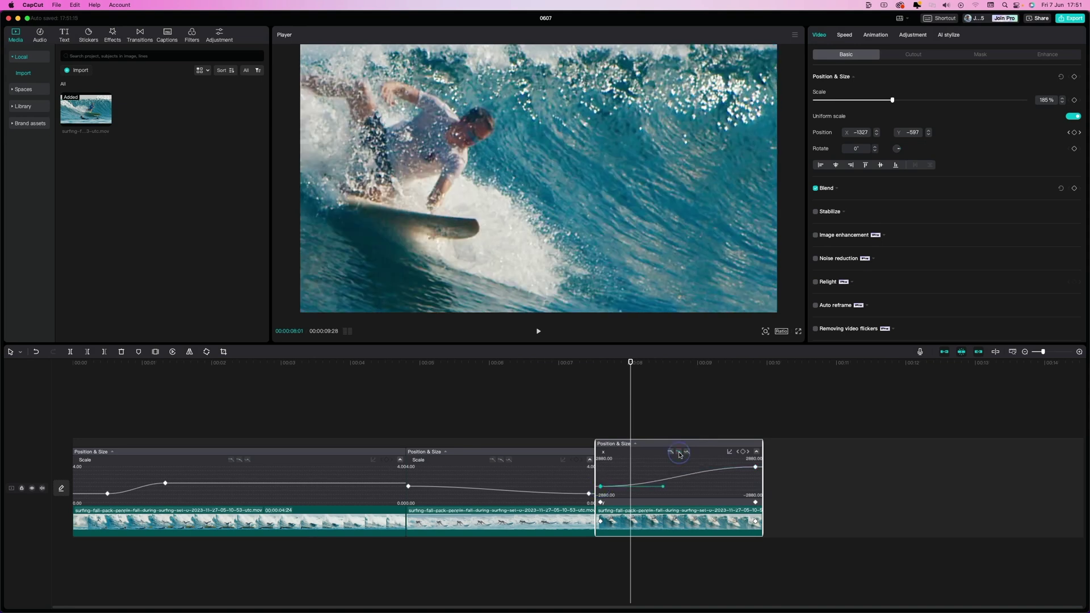
# Play back the third clip's eased pan, then return to the timeline start
pyautogui.click(594, 363)
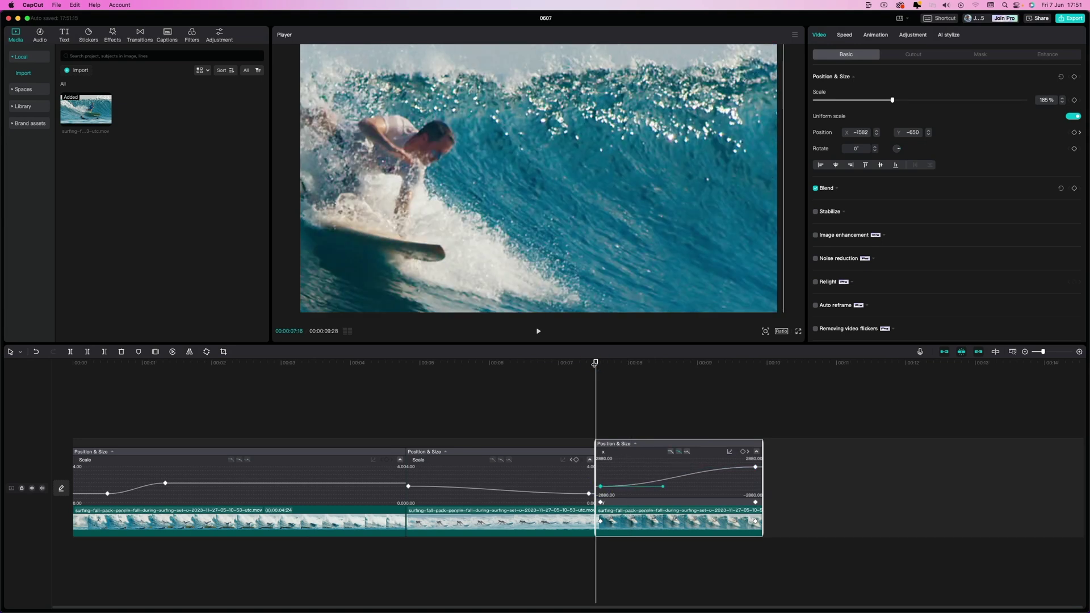
pyautogui.press('space')
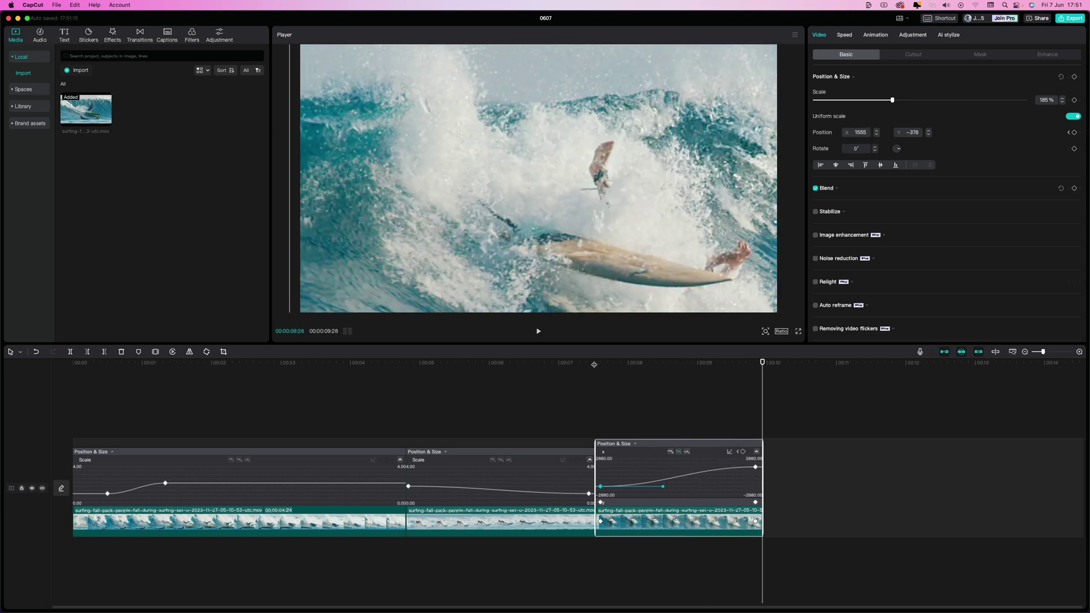
pyautogui.click(594, 361)
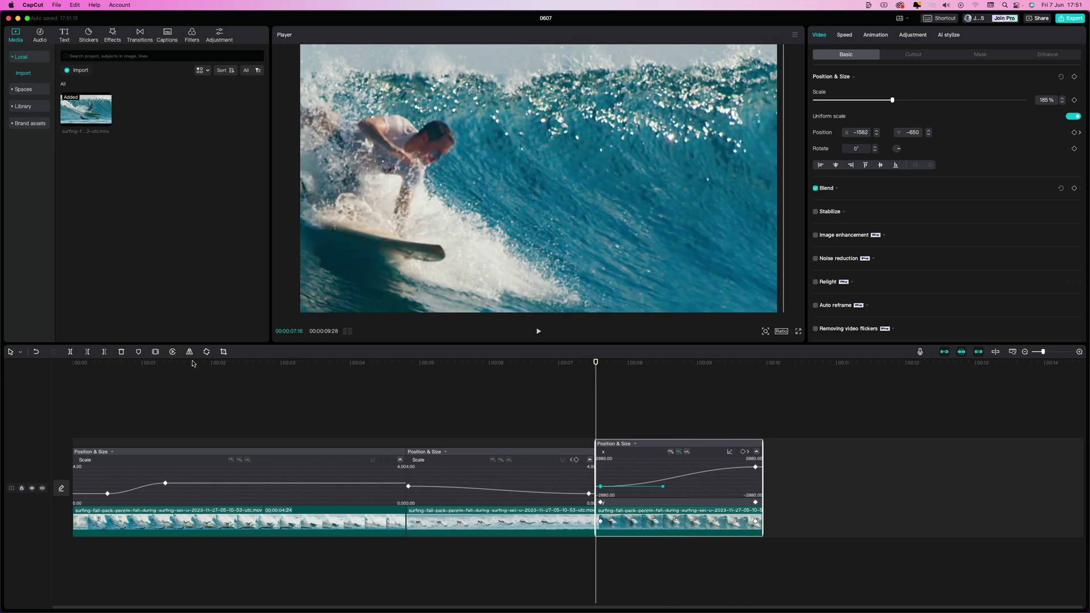
pyautogui.click(88, 362)
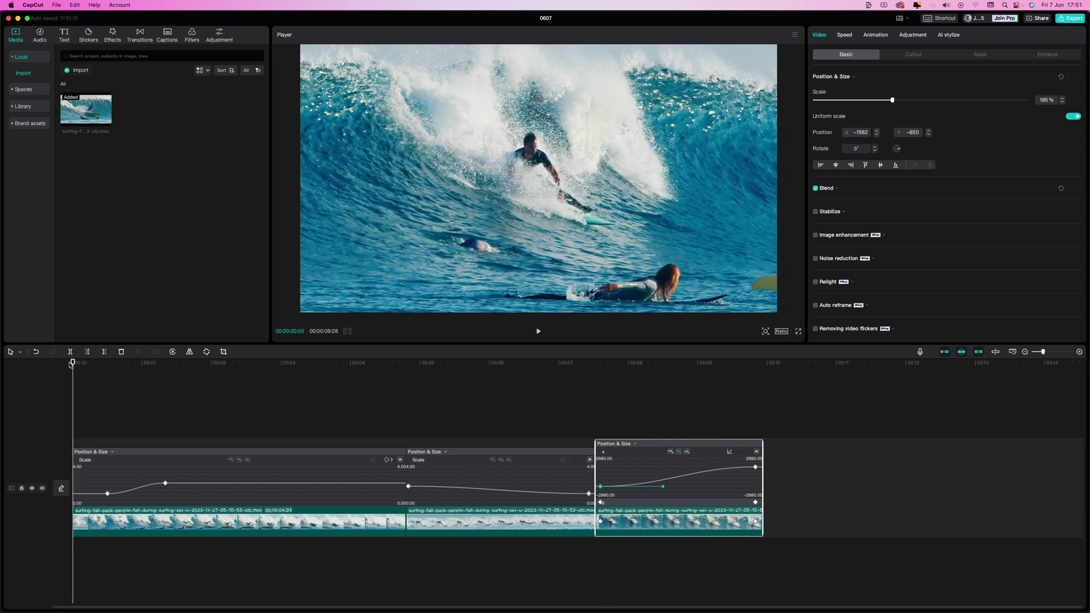
pyautogui.press('space')
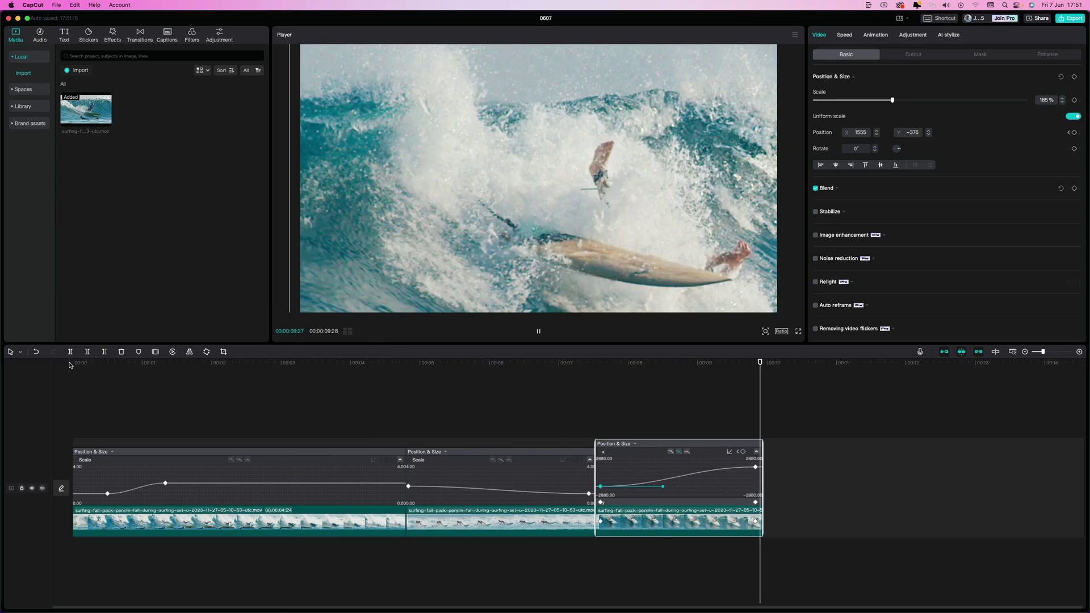
pyautogui.click(488, 367)
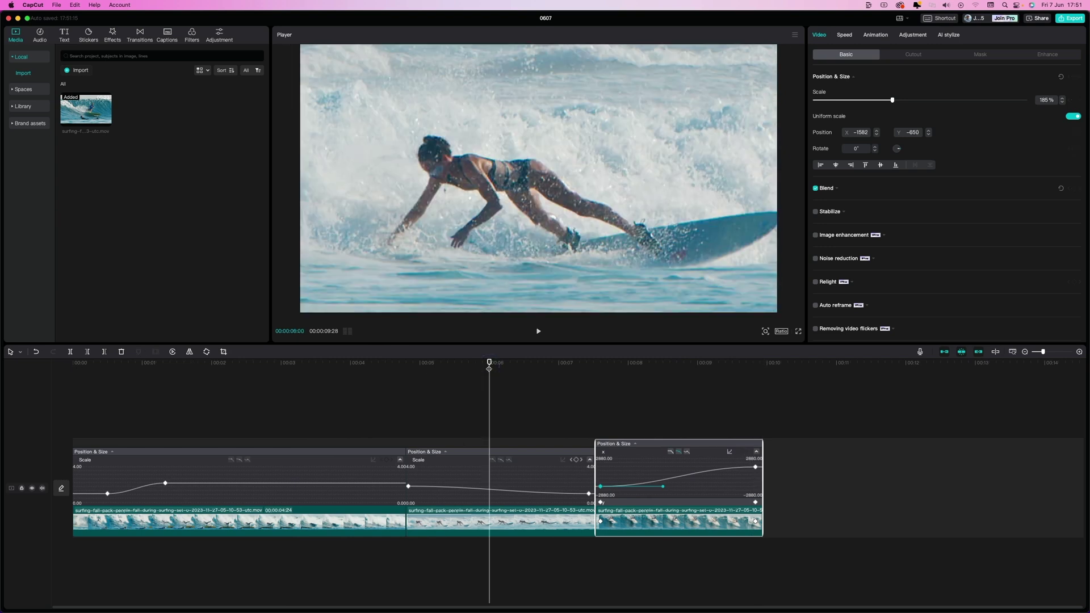